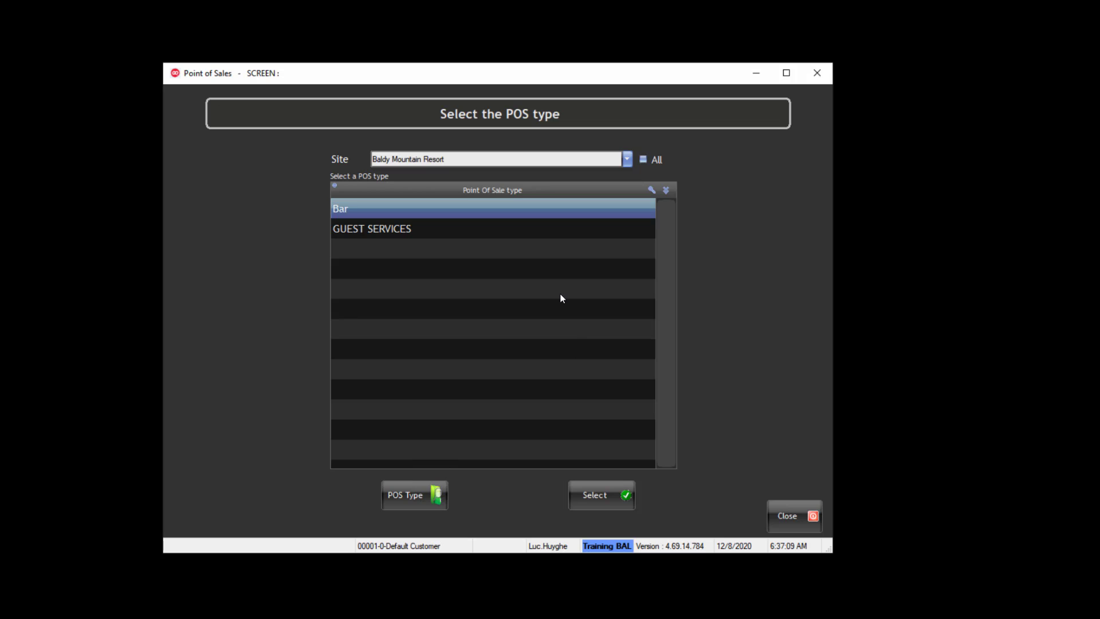
- Open the GUEST SERVICES point of sale and start a client lookup
click(418, 226)
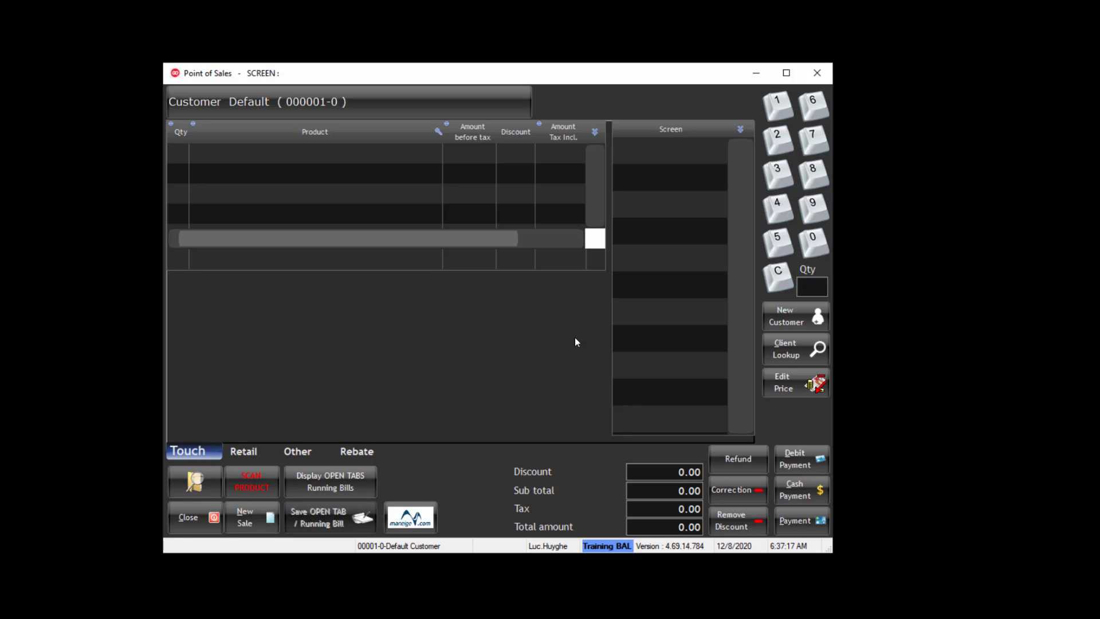
click(803, 352)
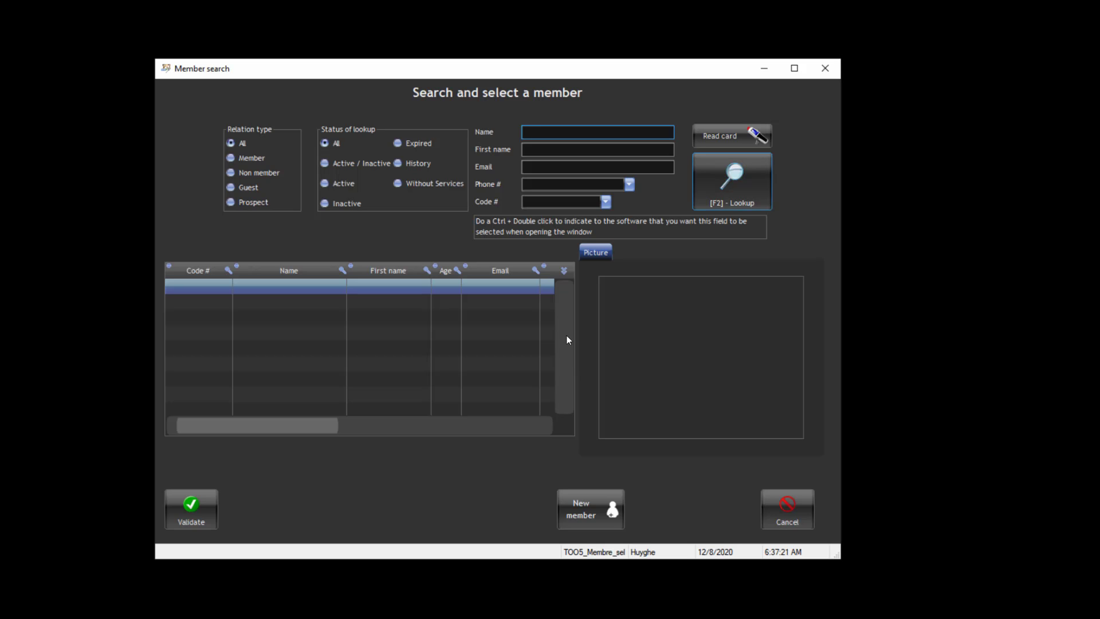
text(HUY)
key(BackSpace)
key(BackSpace)
key(BackSpace)
click(541, 184)
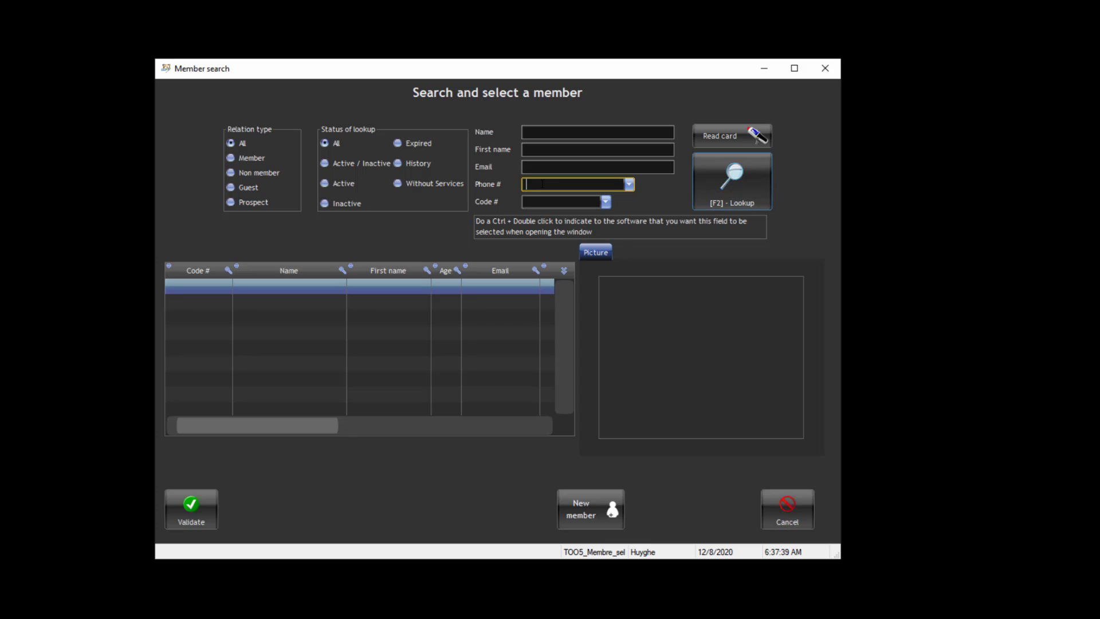
click(799, 491)
click(793, 355)
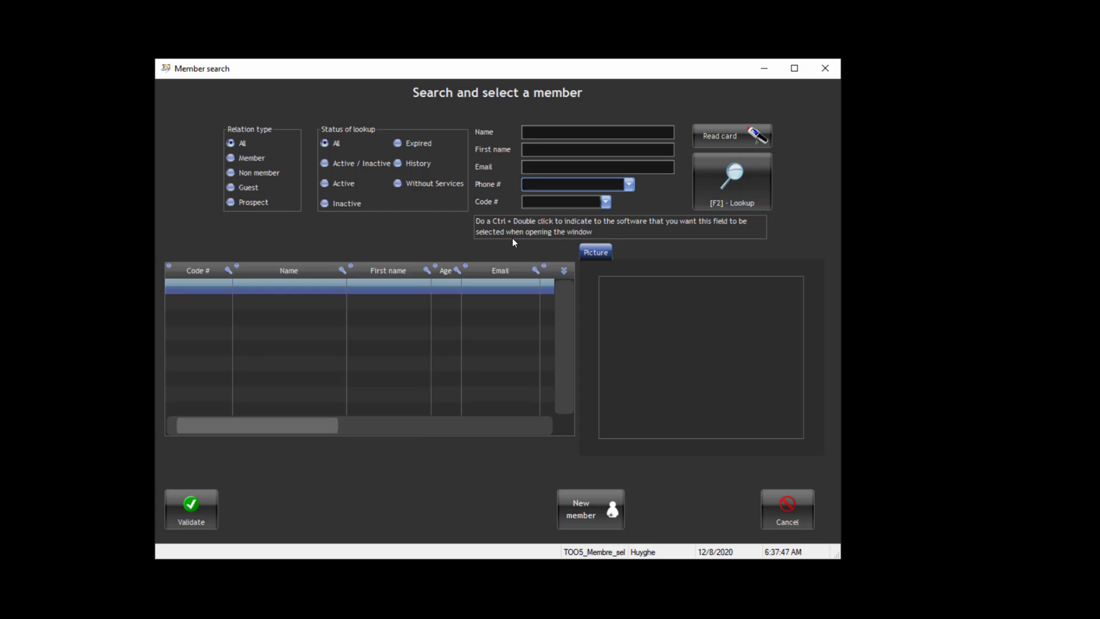
click(532, 133)
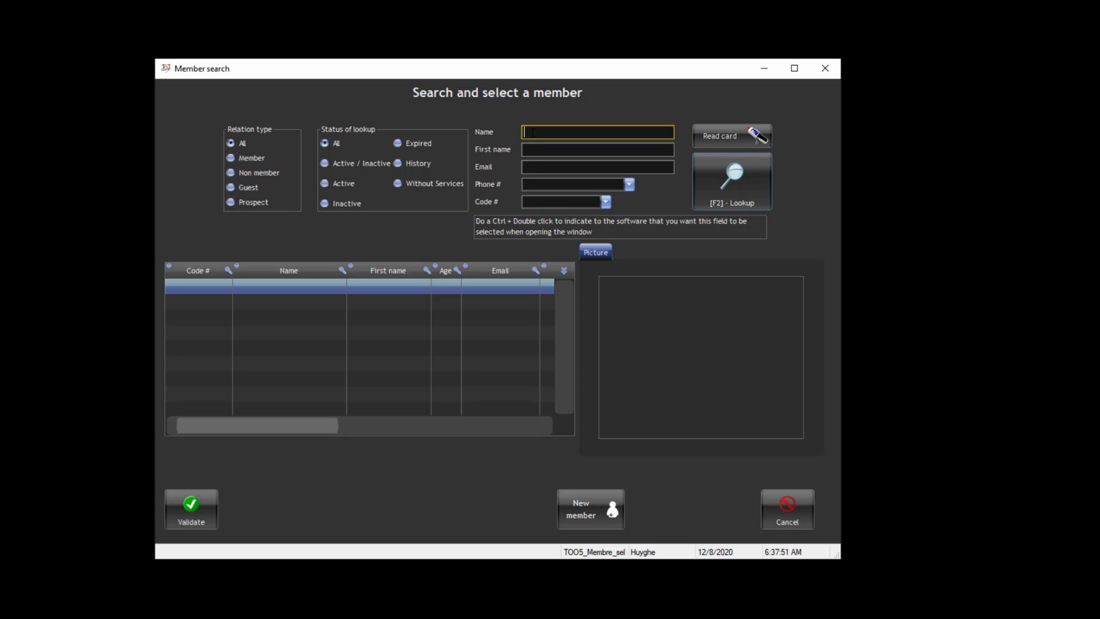
click(789, 510)
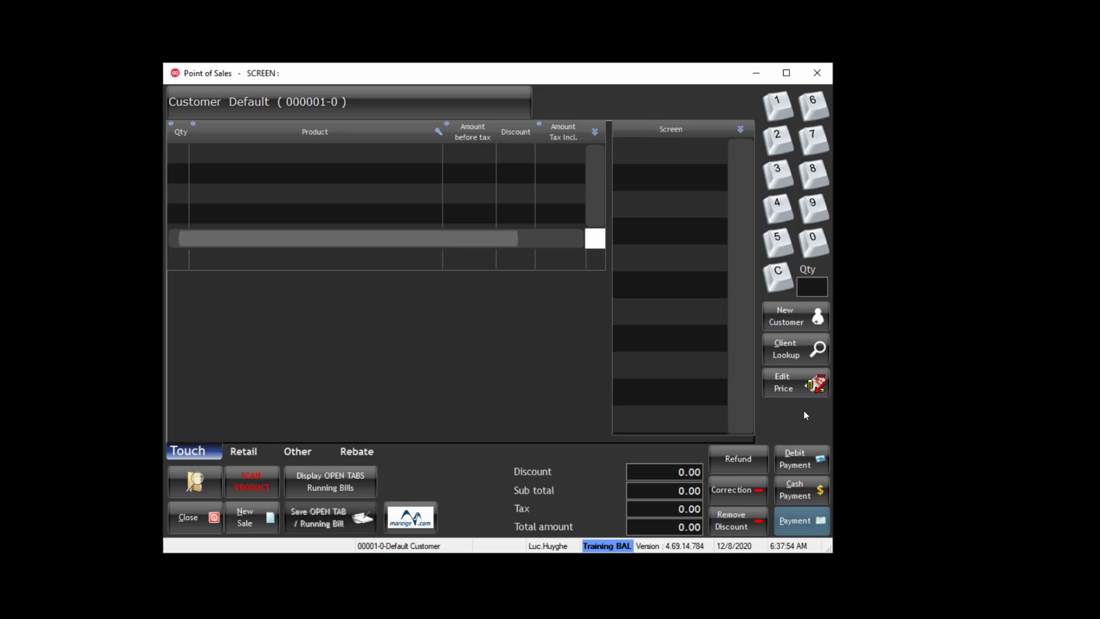
- Look up clients whose name starts with H
click(796, 349)
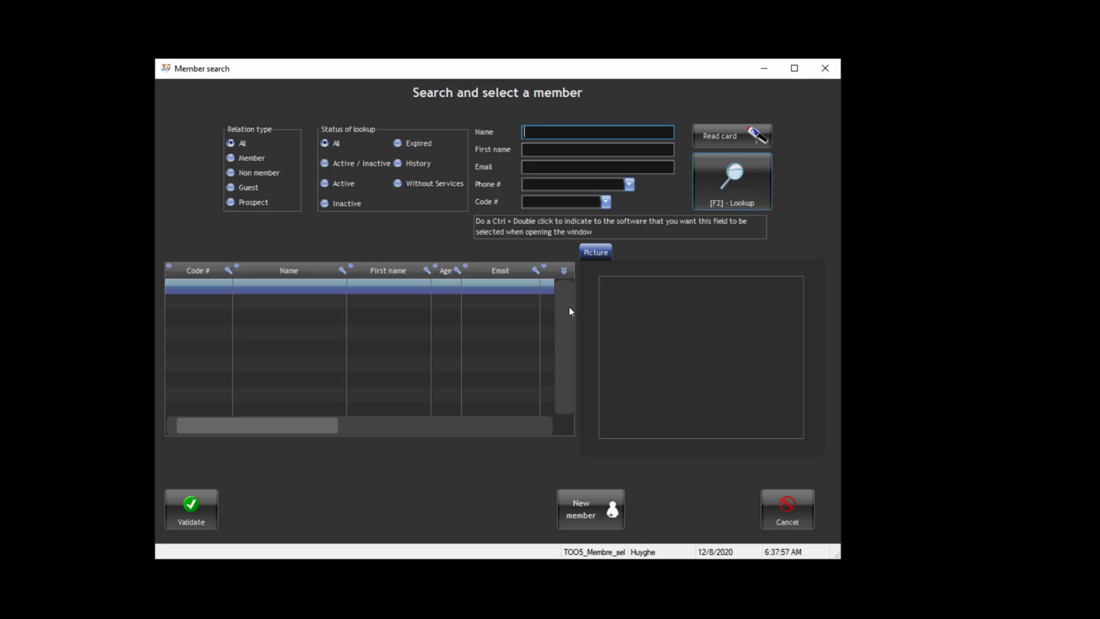
text(HUY)
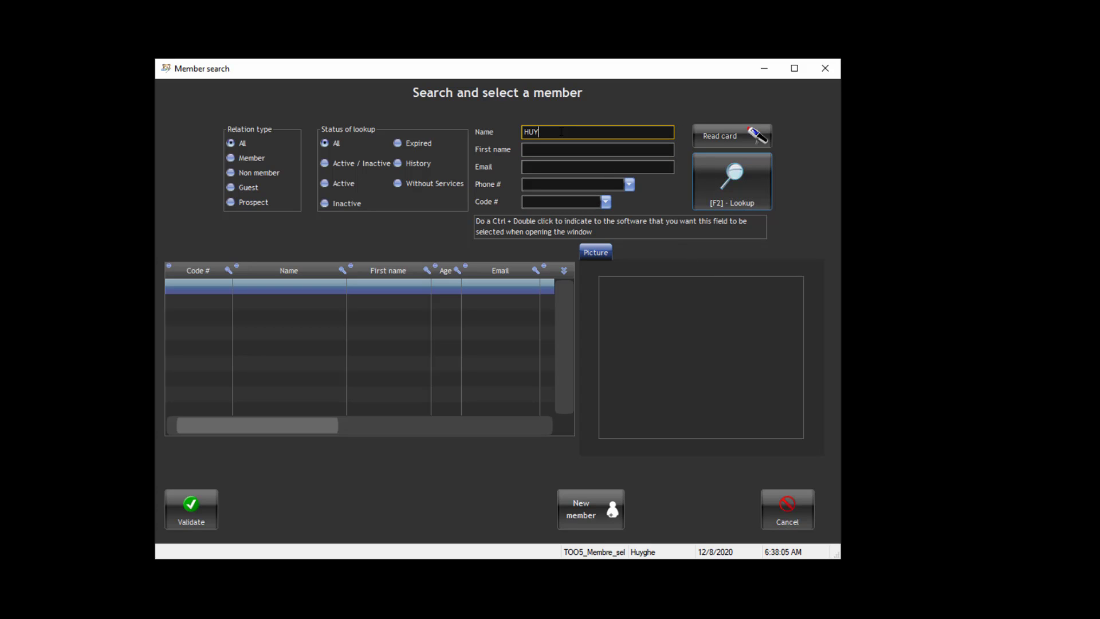
key(BackSpace)
key(BackSpace)
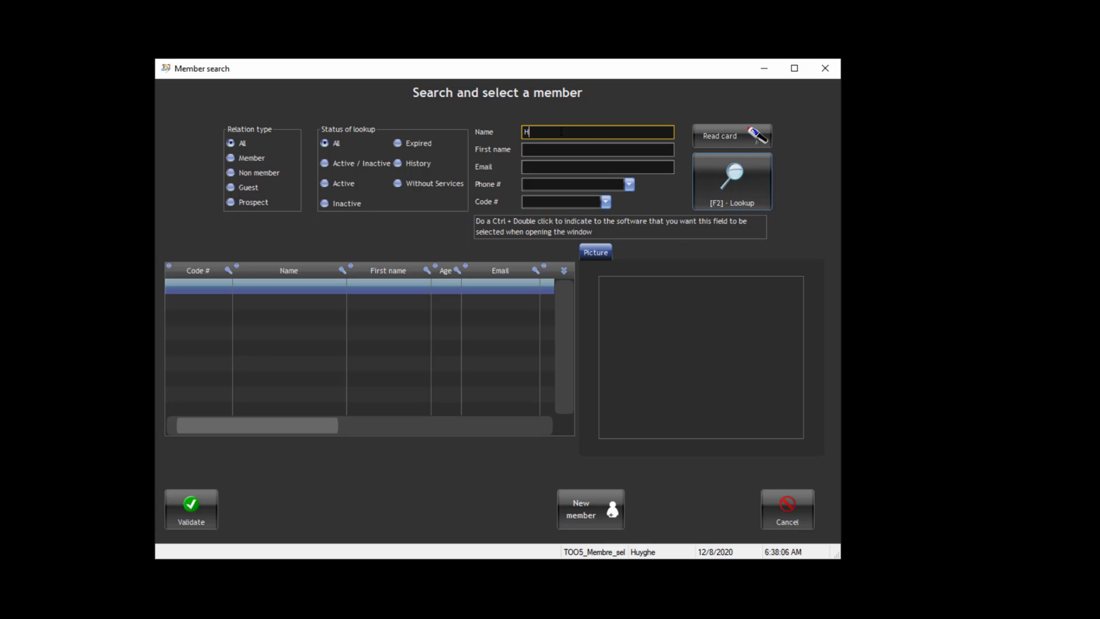
click(762, 205)
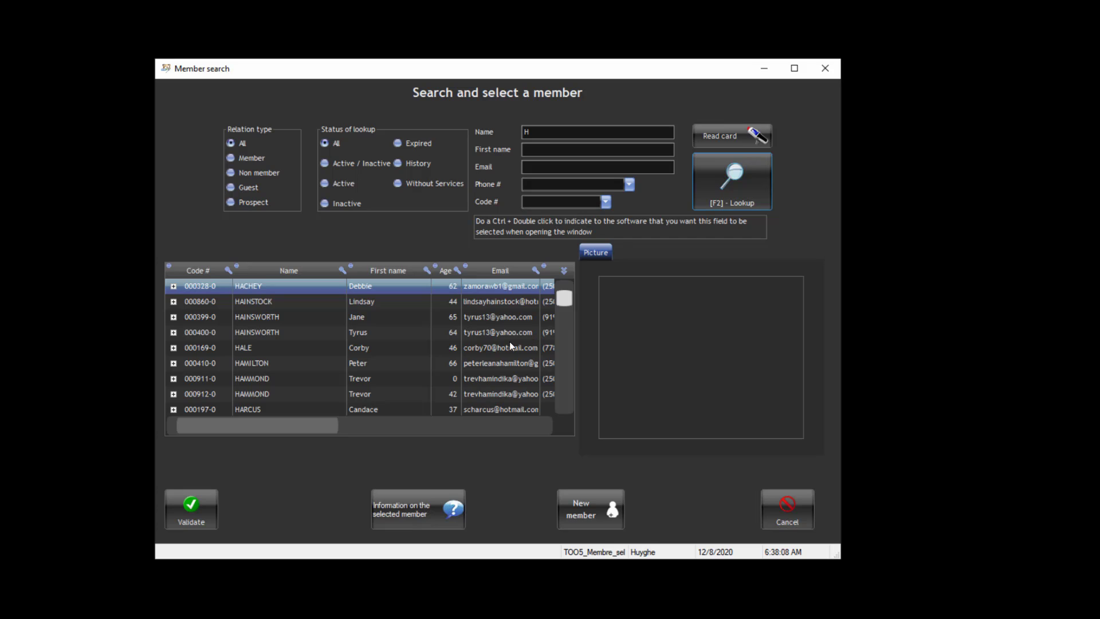
- Select the fifth member in the results and expand the row to examine the member's active services
click(403, 349)
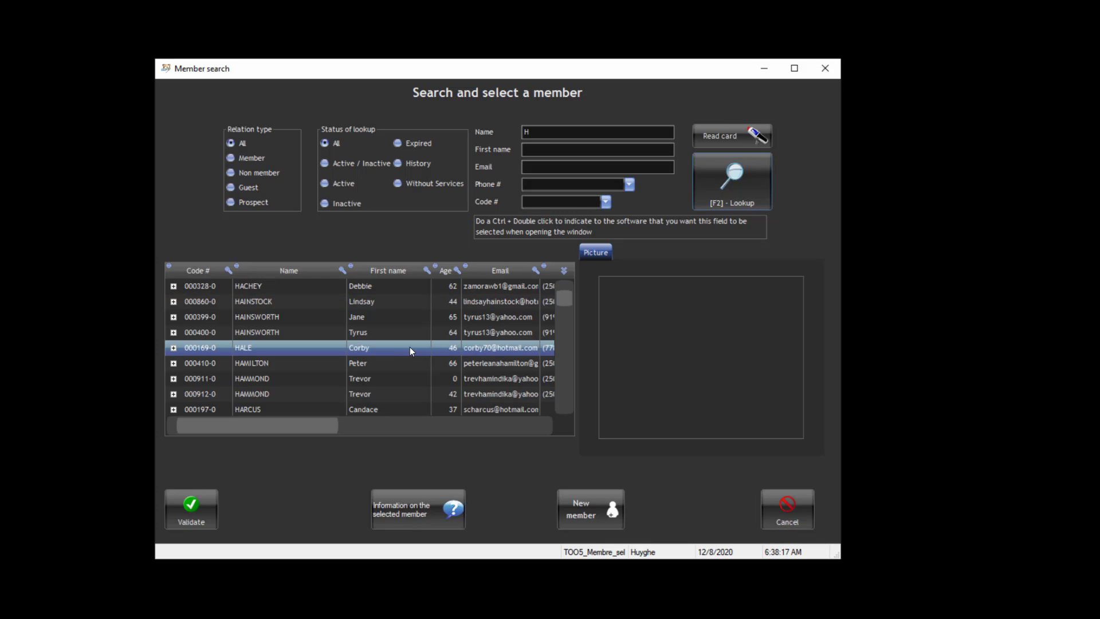
click(174, 348)
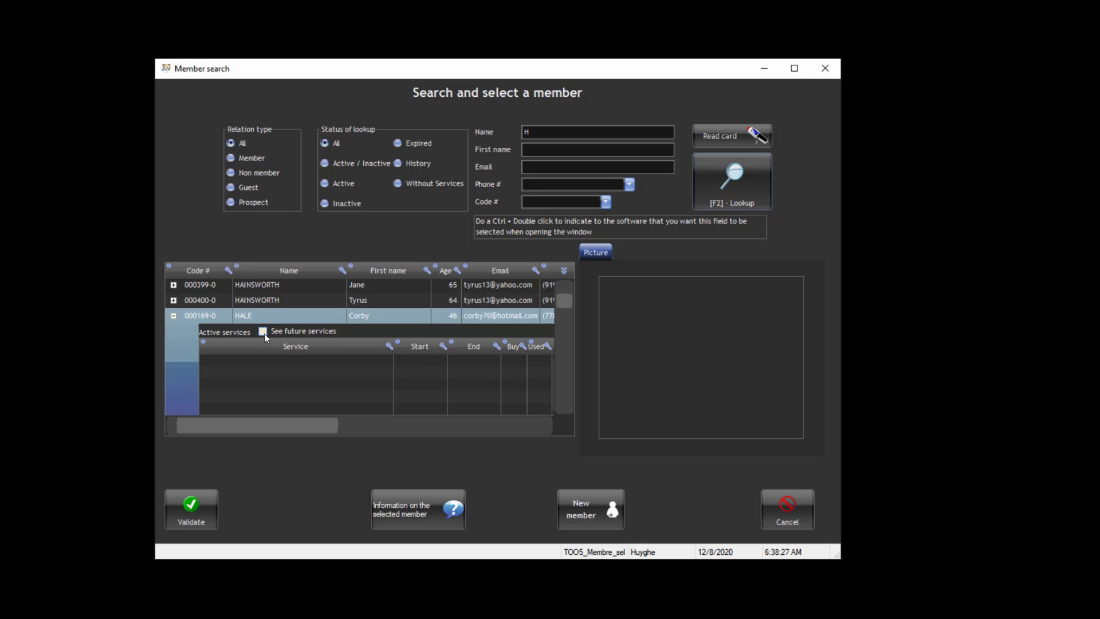
click(173, 315)
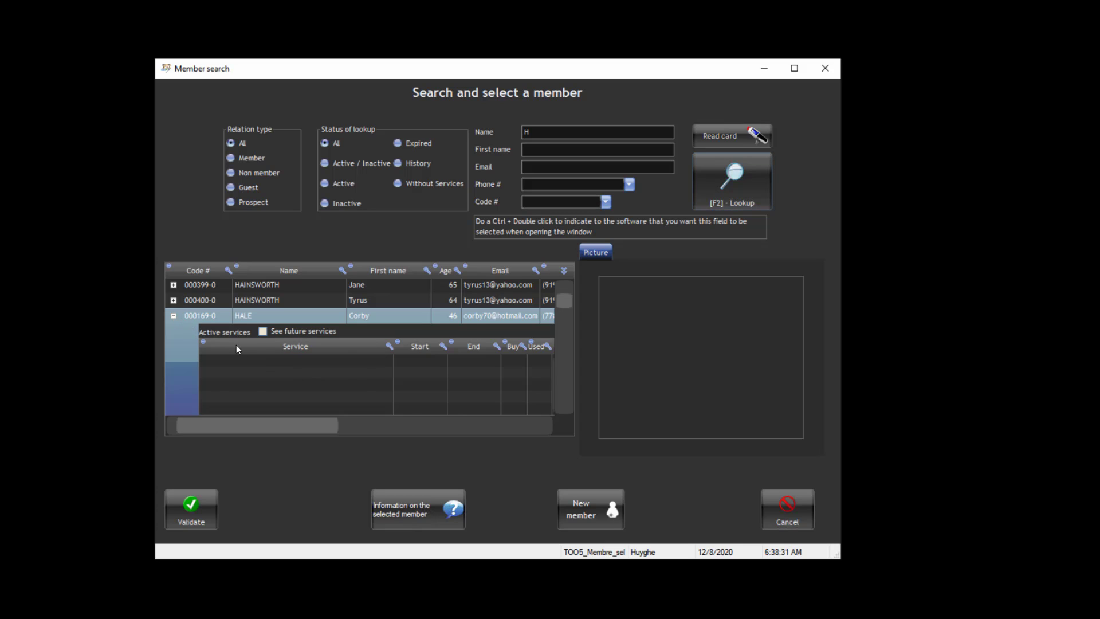
- Assign the selected member to the sale and open the member's options window
double_click(375, 315)
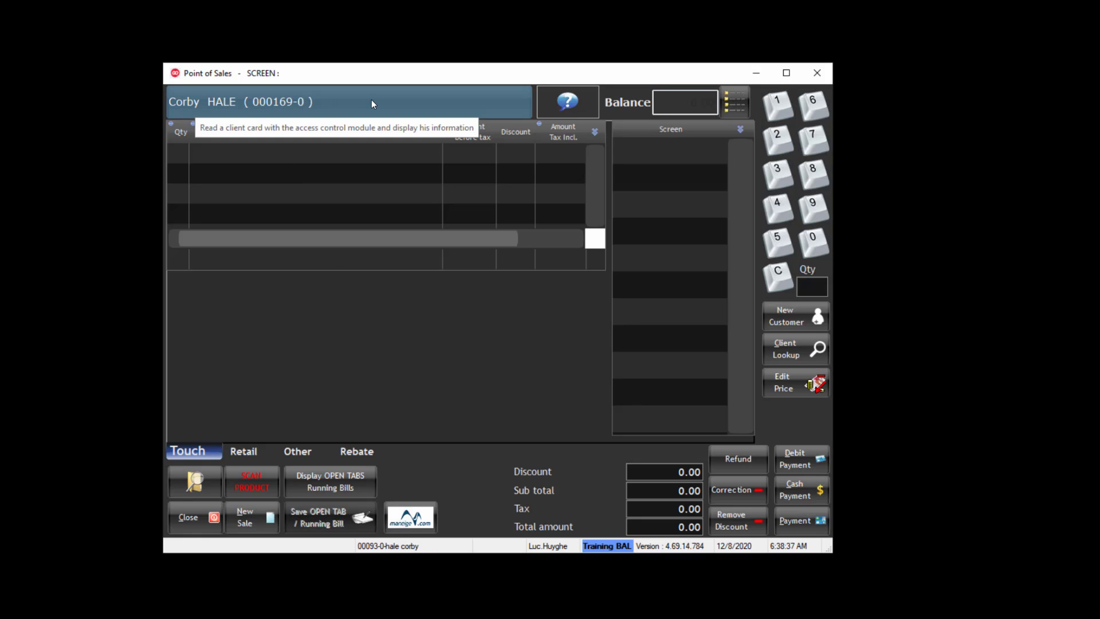
click(567, 101)
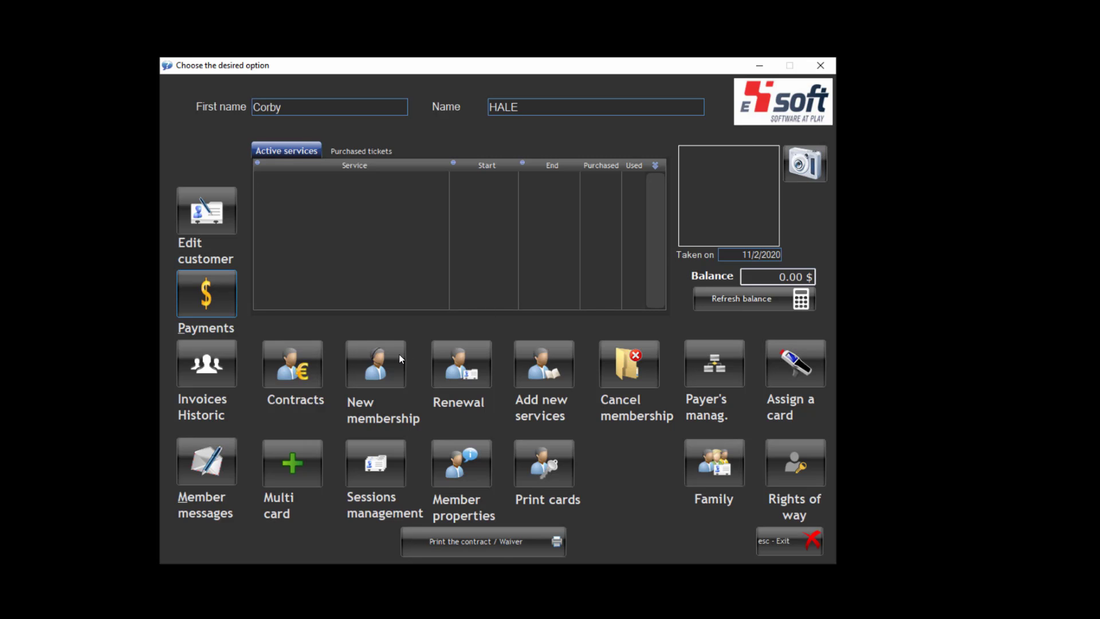
- Try to create a new membership for the member, cancelling the cash float selection and dismissing the notice
click(366, 363)
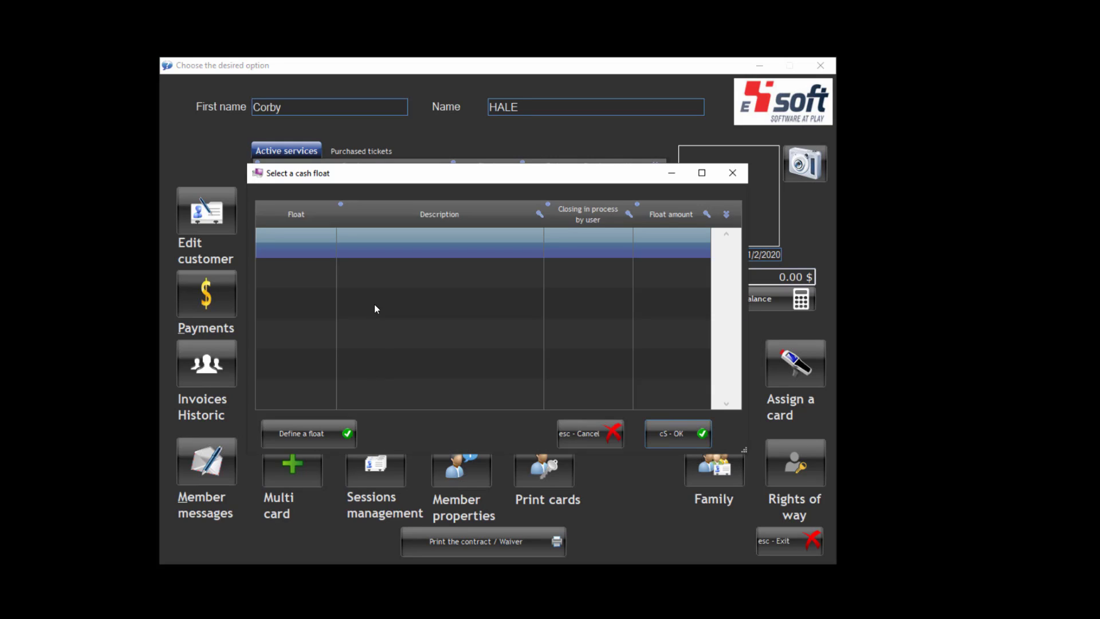
click(351, 246)
click(580, 431)
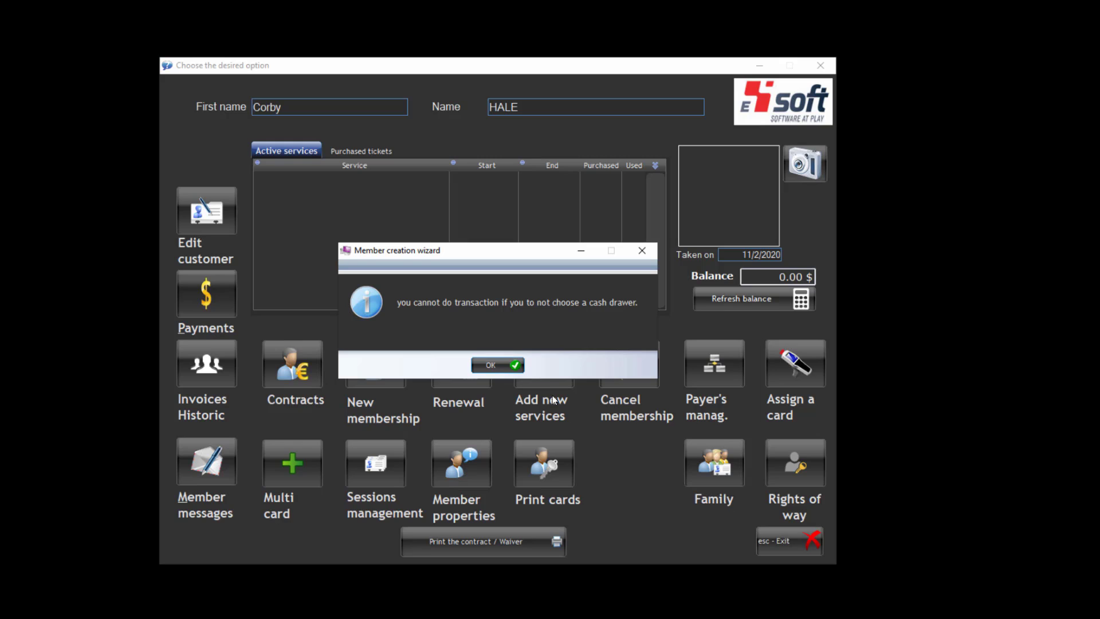
click(512, 367)
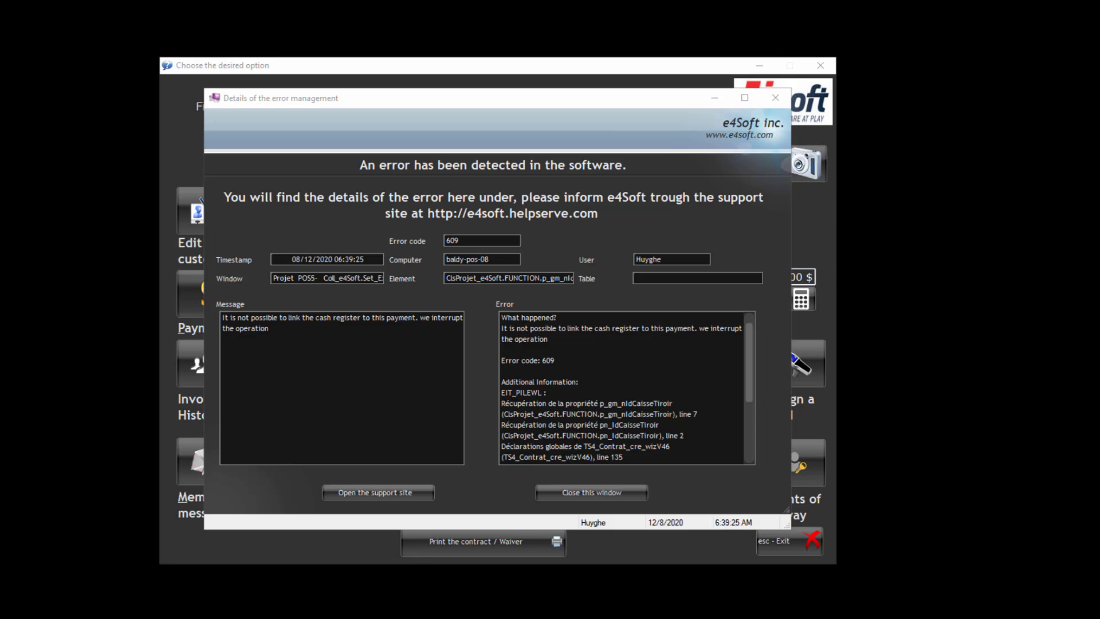
- Switch to Task Manager, end the Point of sales task and close Task Manager
right_click(770, 616)
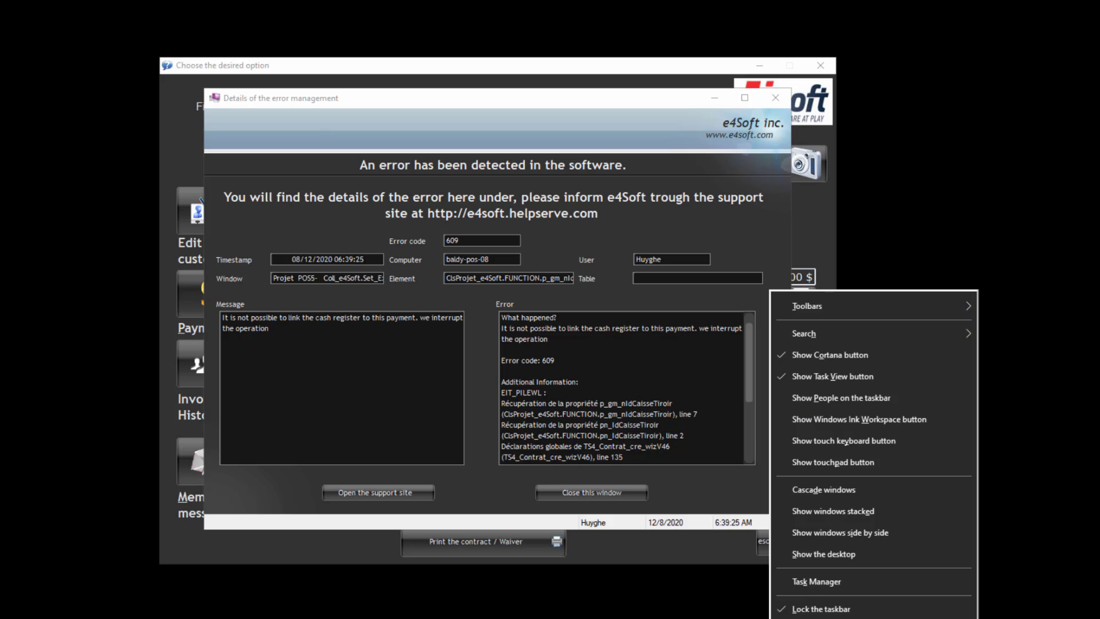
click(813, 580)
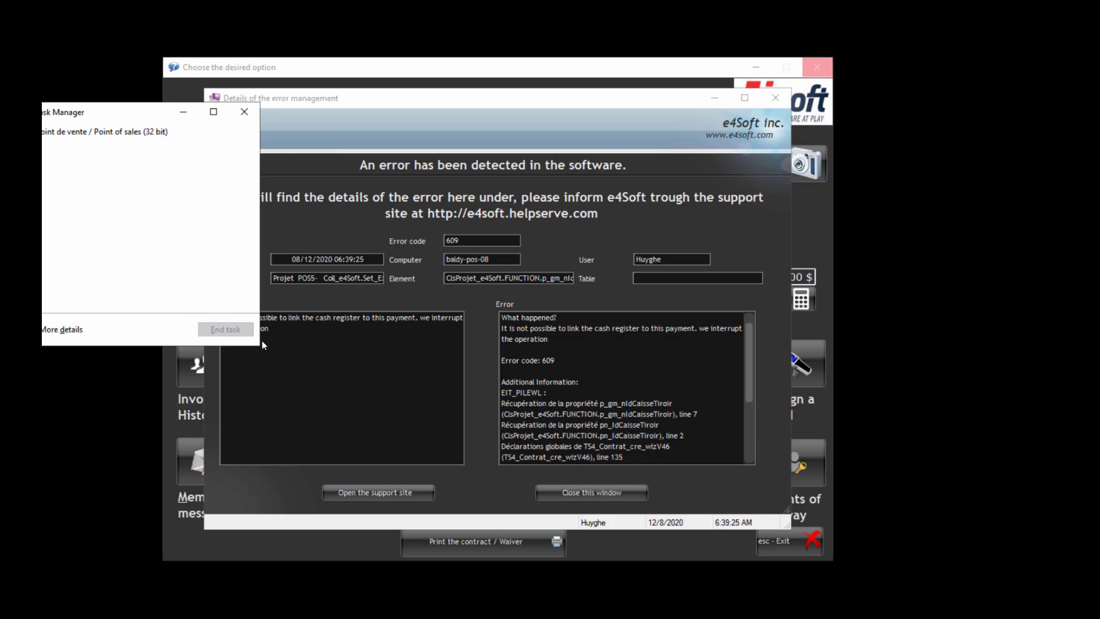
click(76, 133)
click(231, 332)
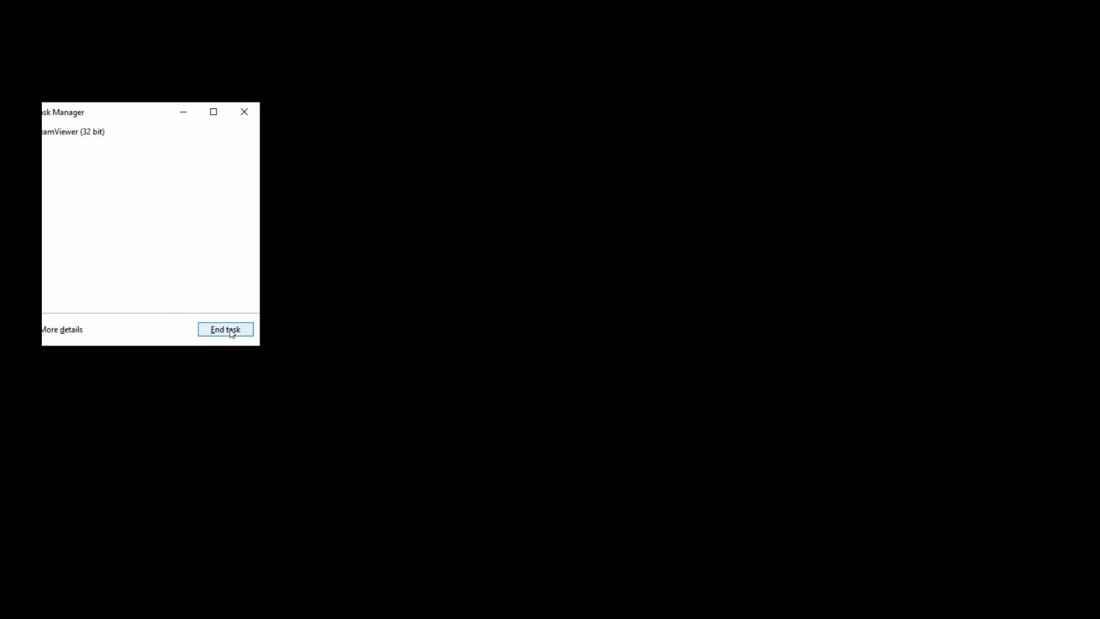
click(244, 111)
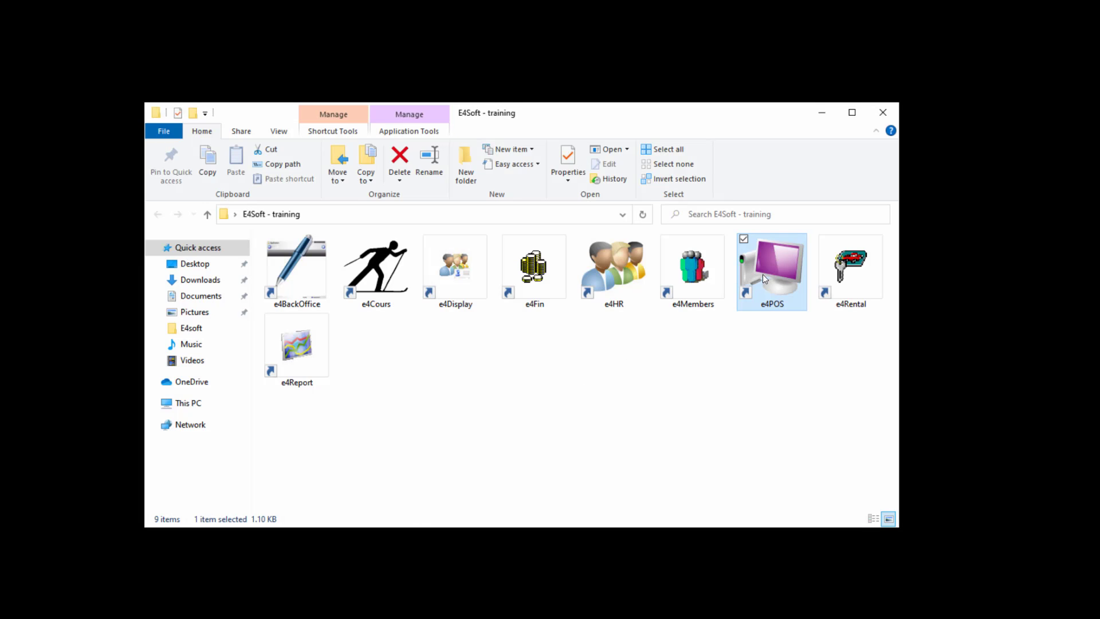
- Relaunch e4POS from the E4Soft - training folder and log in with the PIN
double_click(763, 275)
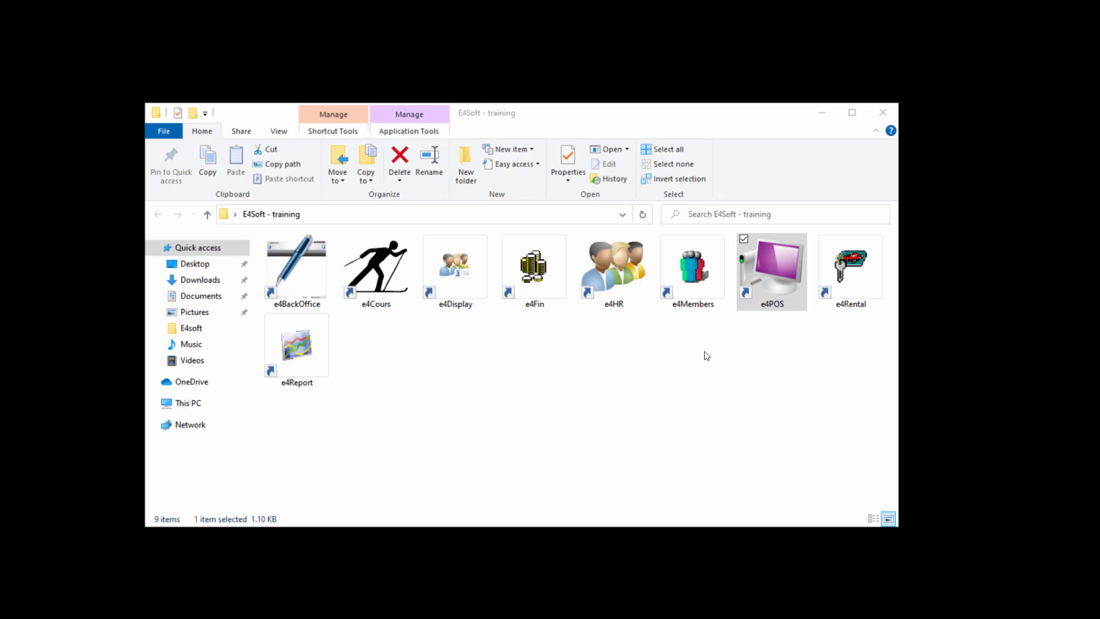
text(••••)
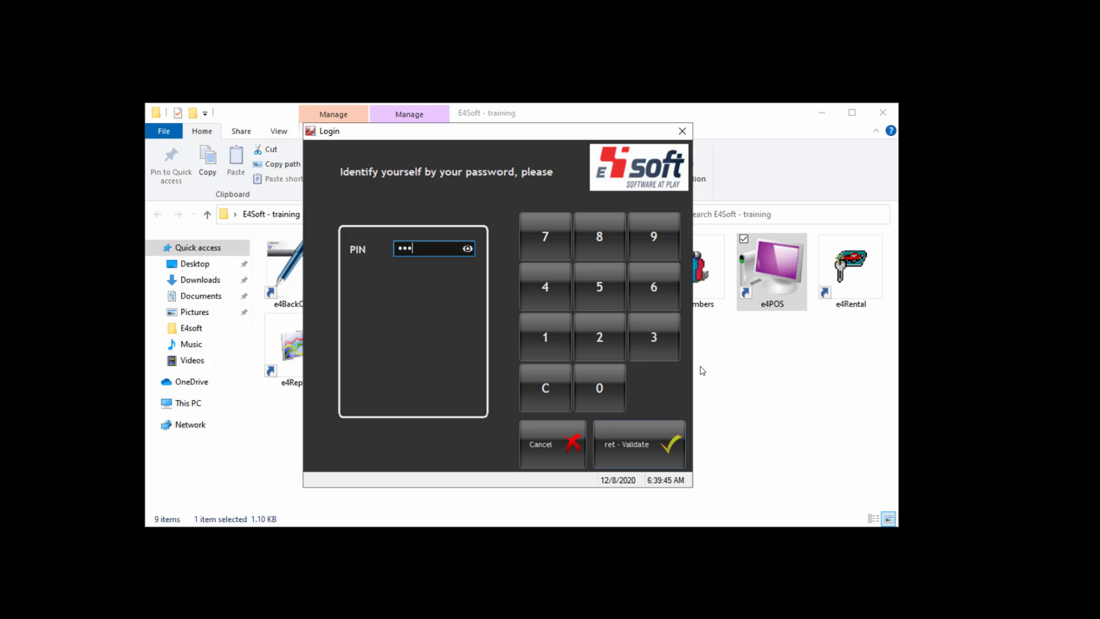
key(Return)
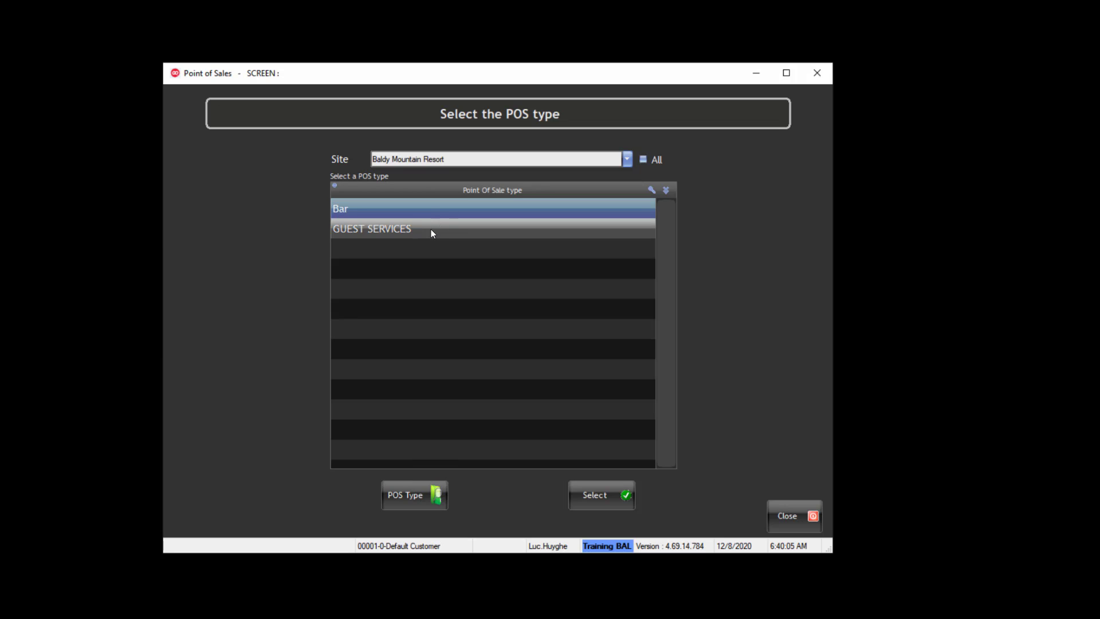
- Open the printer configuration of the GUEST SERVICES point of sale and assign Microsoft Print to PDF to contracts
click(431, 230)
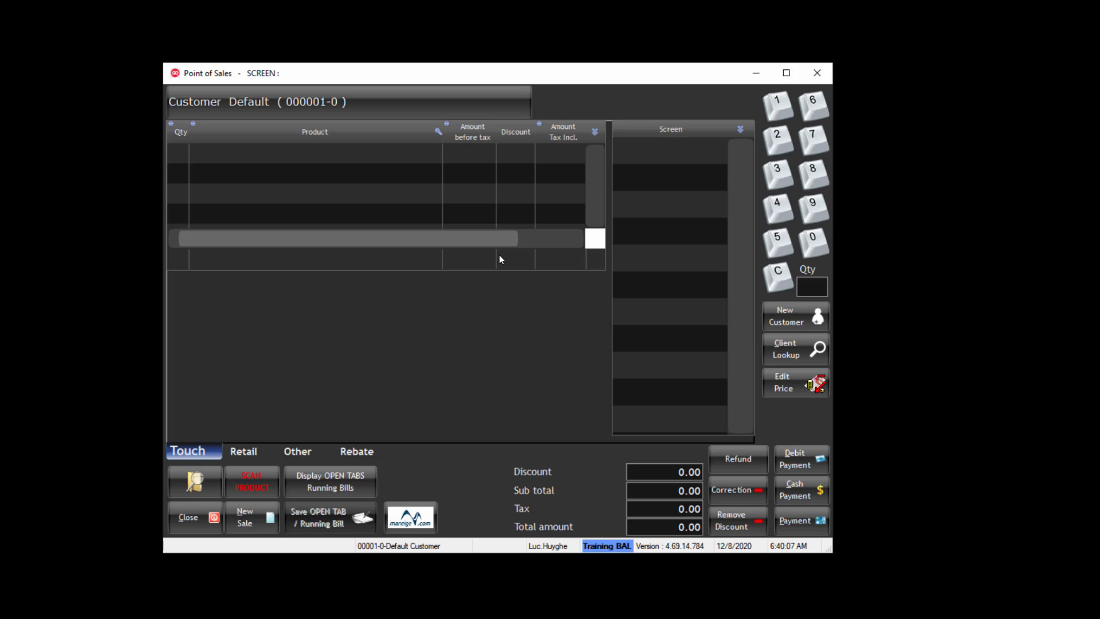
click(306, 451)
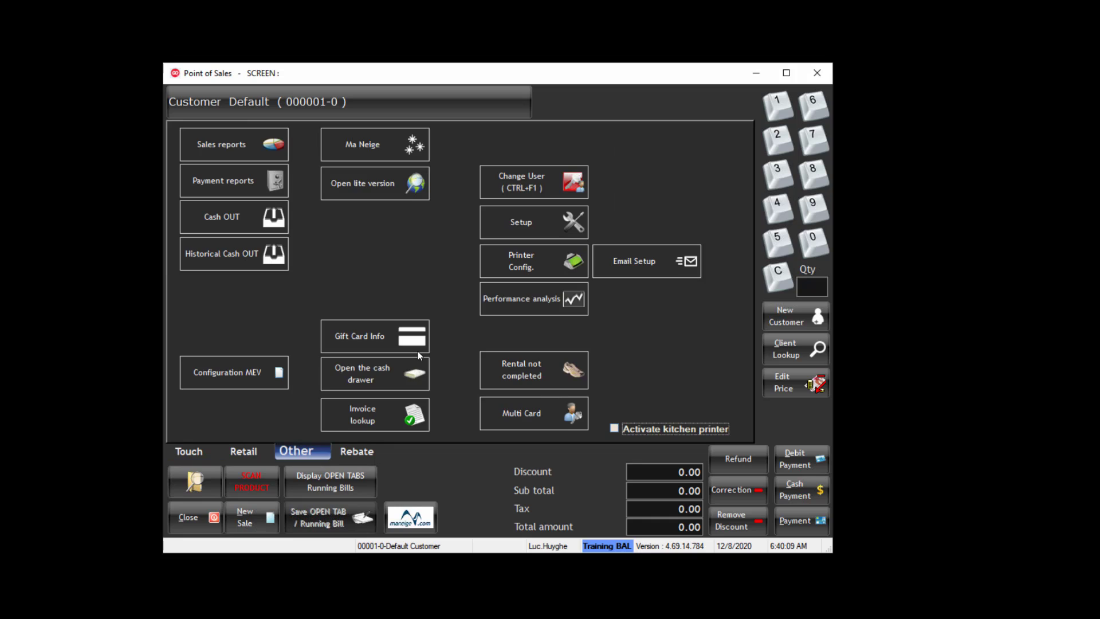
click(520, 264)
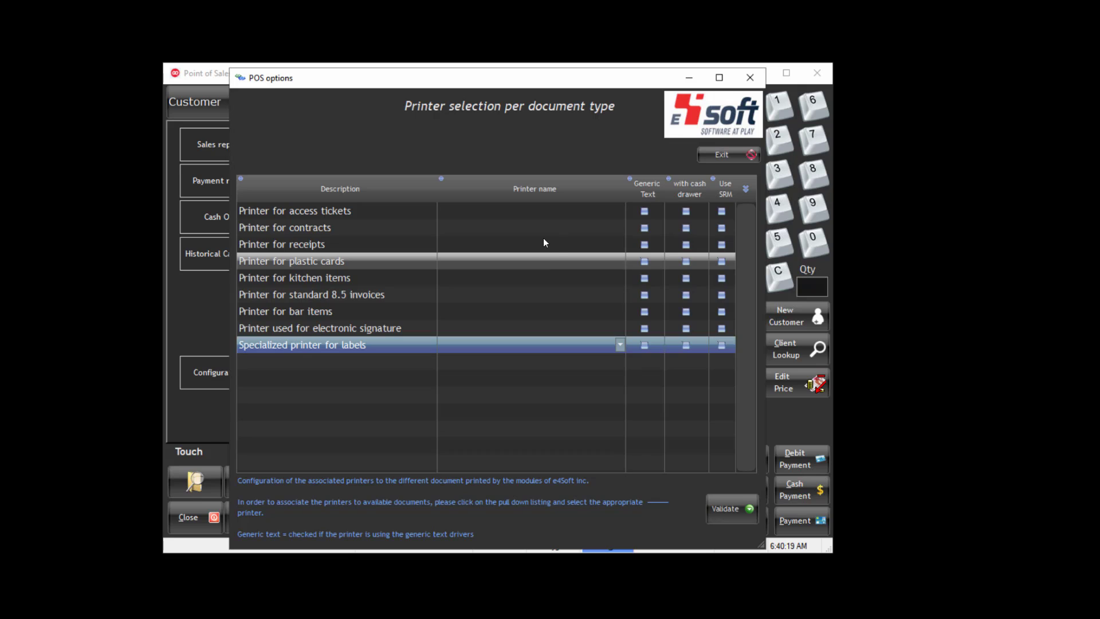
click(621, 227)
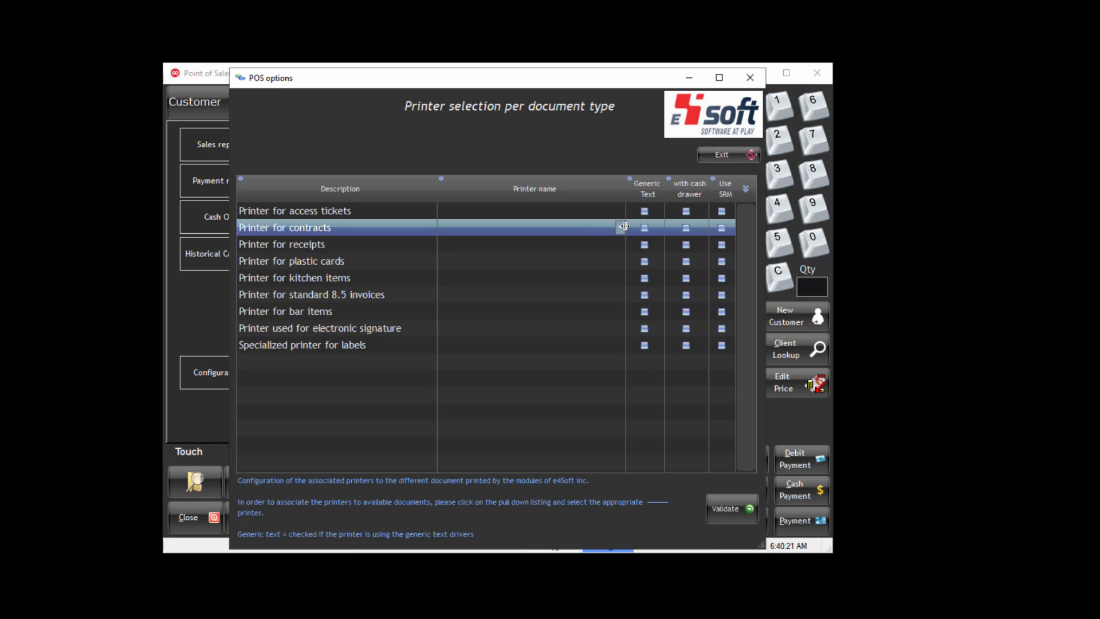
click(621, 227)
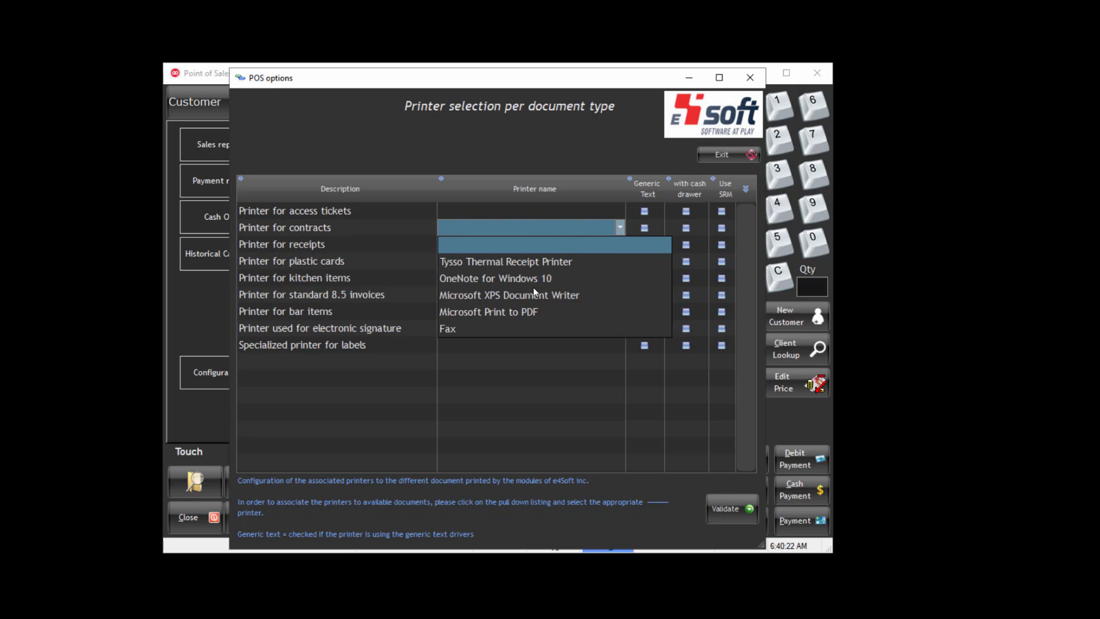
click(509, 311)
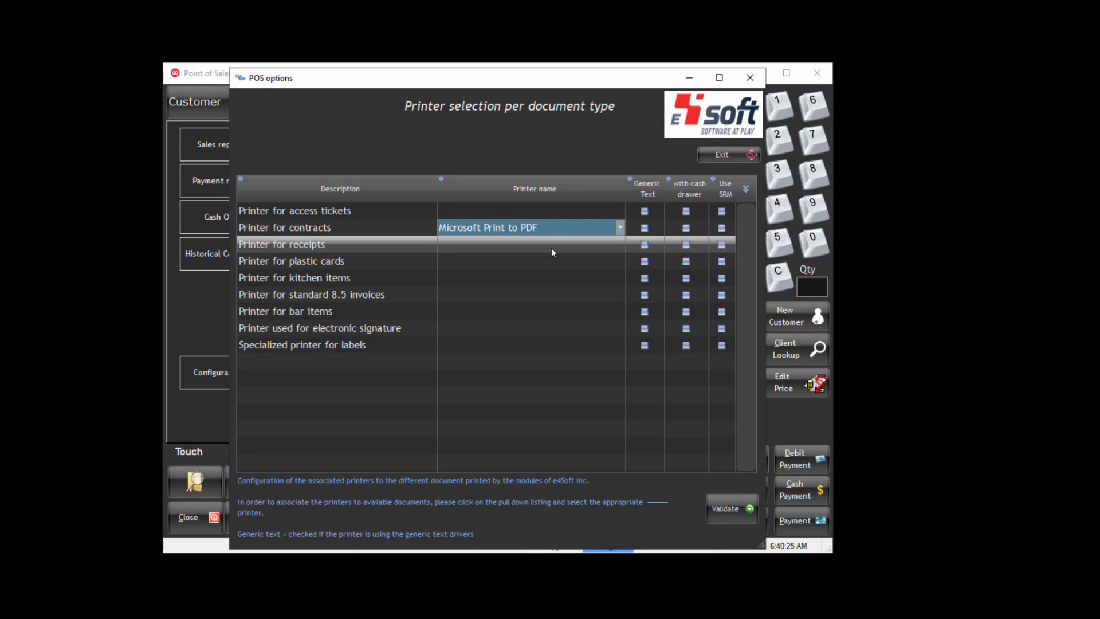
- Assign the Tysso Thermal Receipt Printer to receipts
click(578, 245)
click(619, 243)
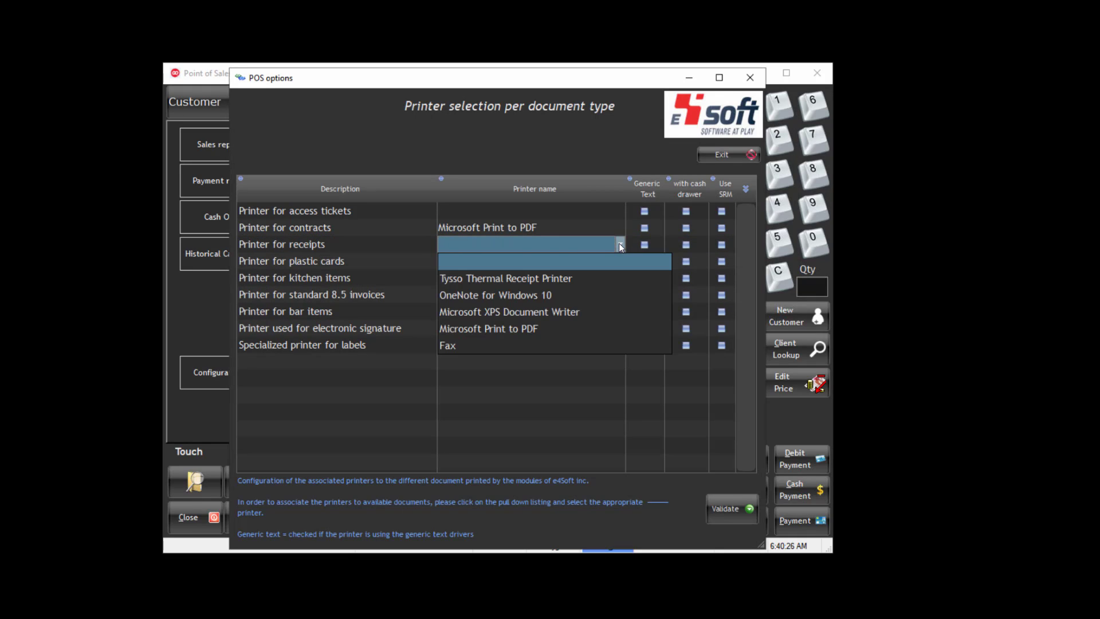
click(538, 273)
click(525, 261)
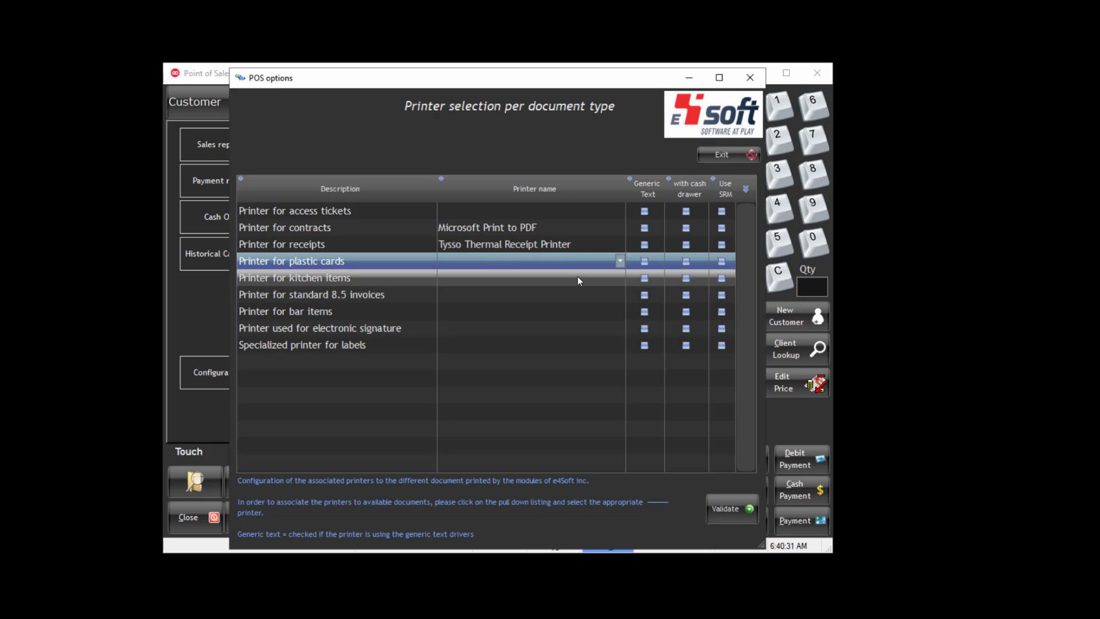
- Assign the Tysso Thermal Receipt Printer to kitchen items
click(577, 279)
click(619, 278)
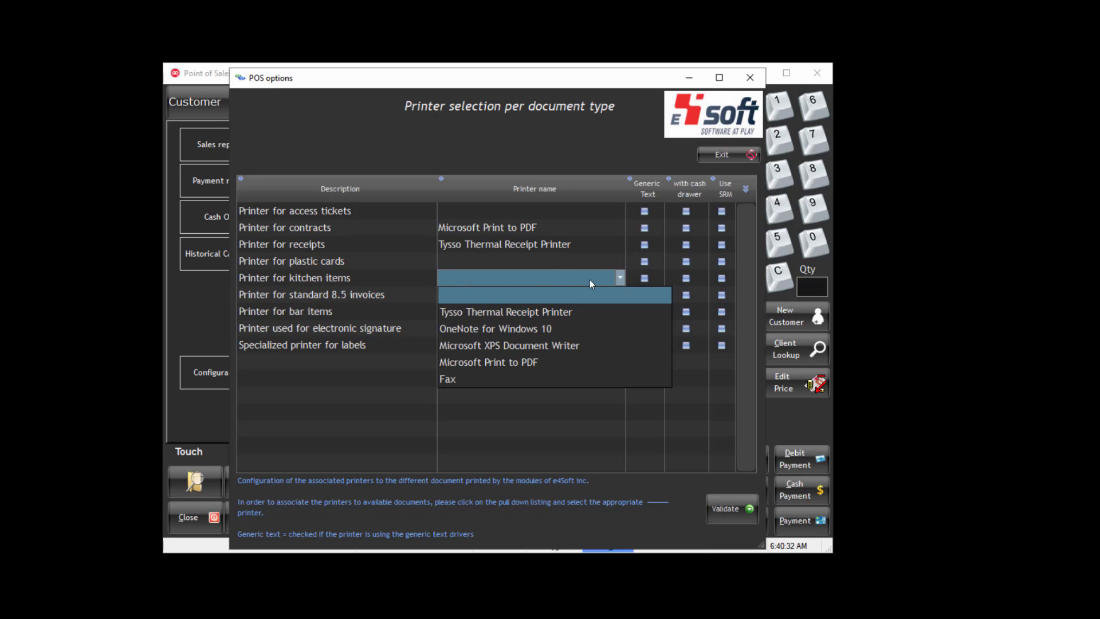
click(534, 310)
click(531, 295)
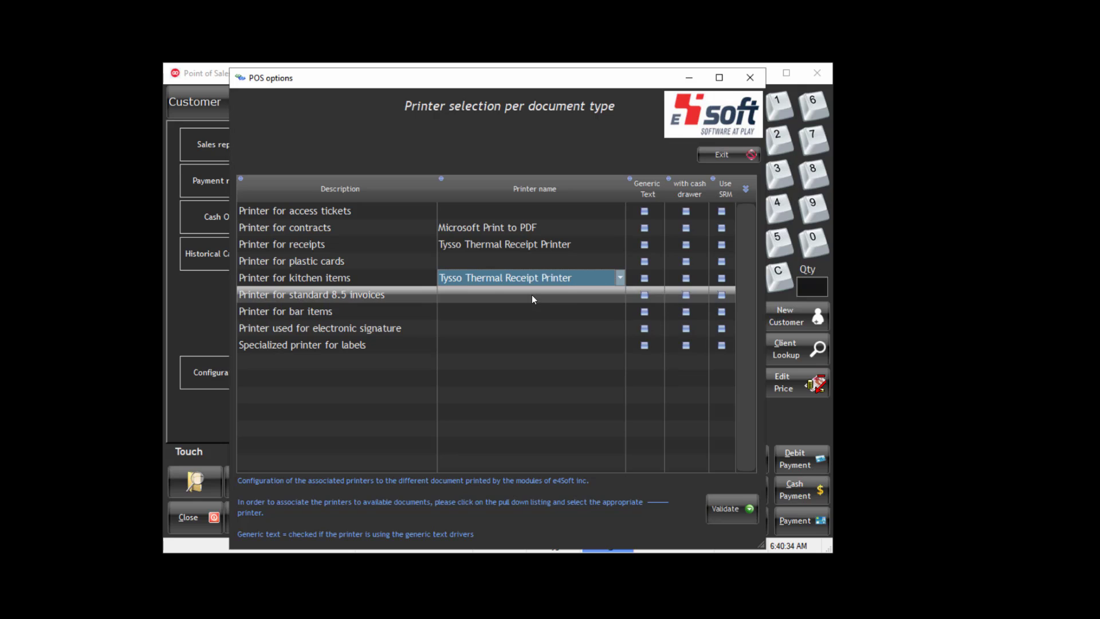
- Assign Microsoft Print to PDF to standard 8.5 invoices and the Tysso Thermal Receipt Printer to bar items, and validate the printer selection
click(619, 296)
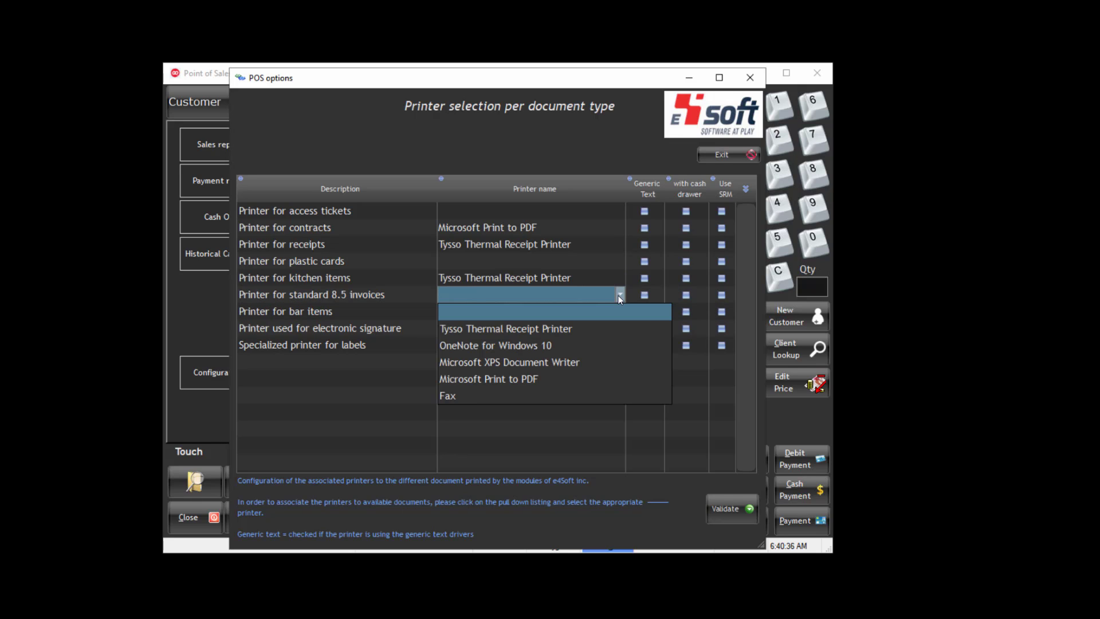
click(521, 376)
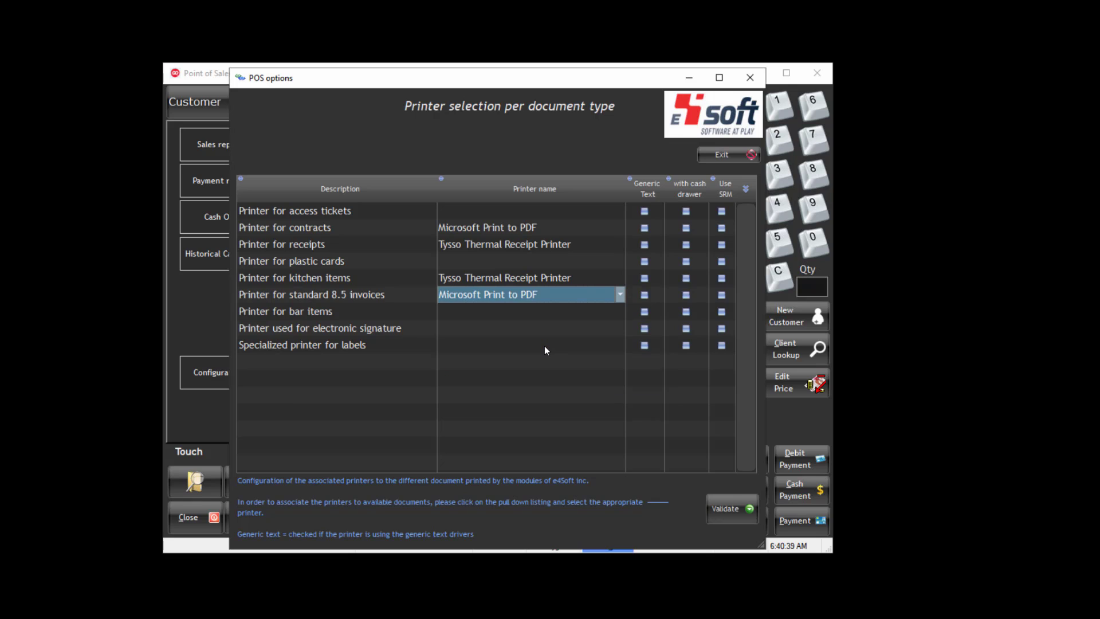
click(527, 310)
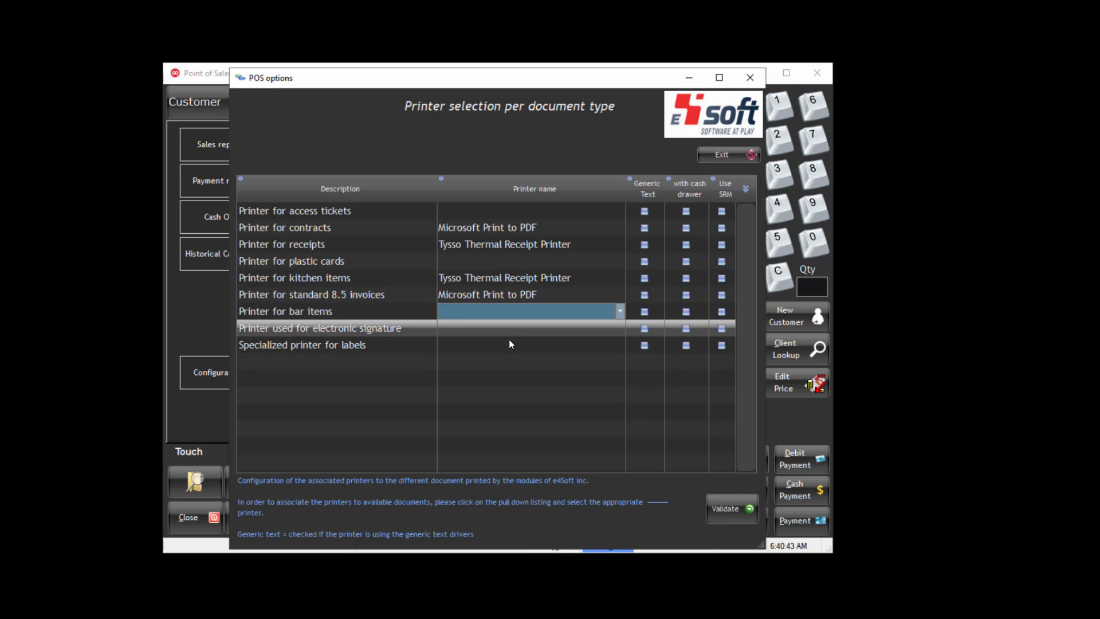
click(620, 311)
click(479, 342)
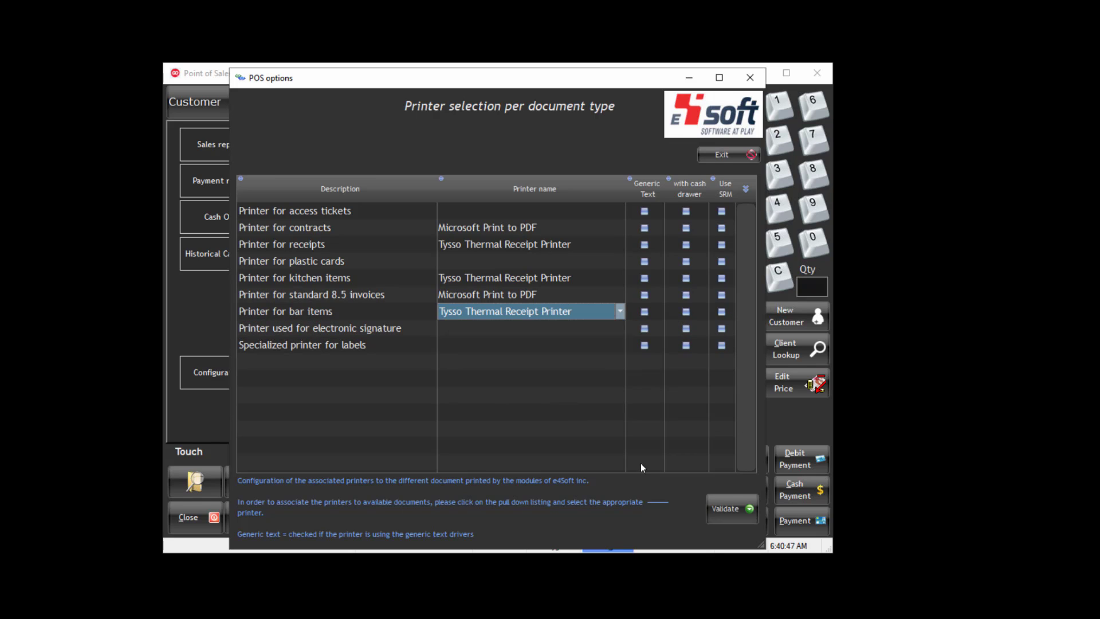
click(732, 512)
click(739, 154)
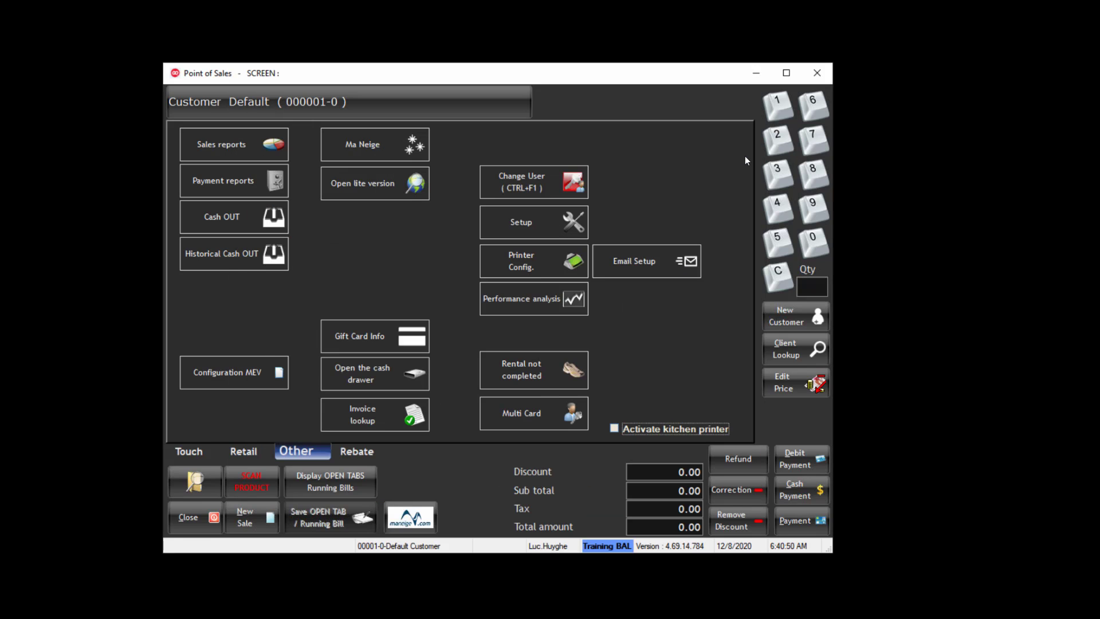
- Enter the PIN to access the point of sale setup and open the cash drawer (TIL) definitions
click(522, 226)
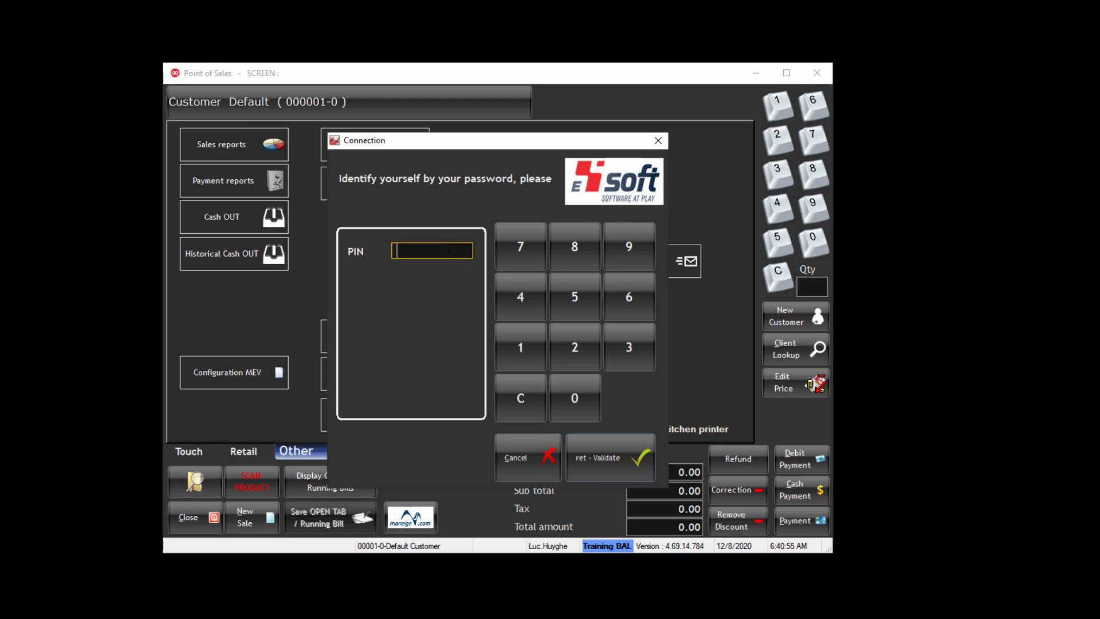
text(••••)
key(Return)
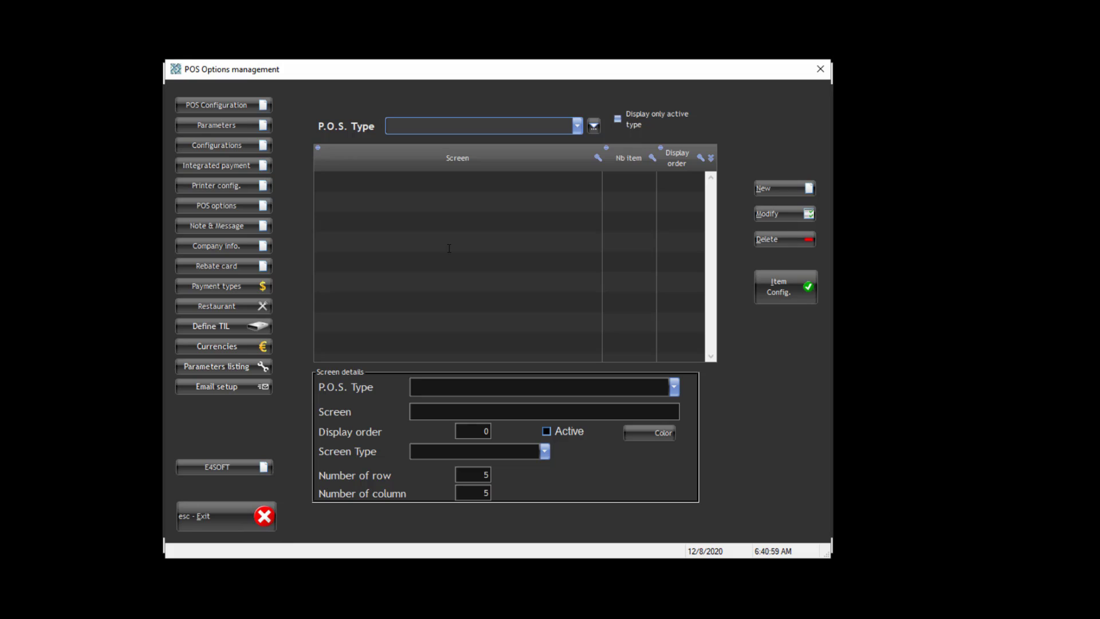
click(239, 325)
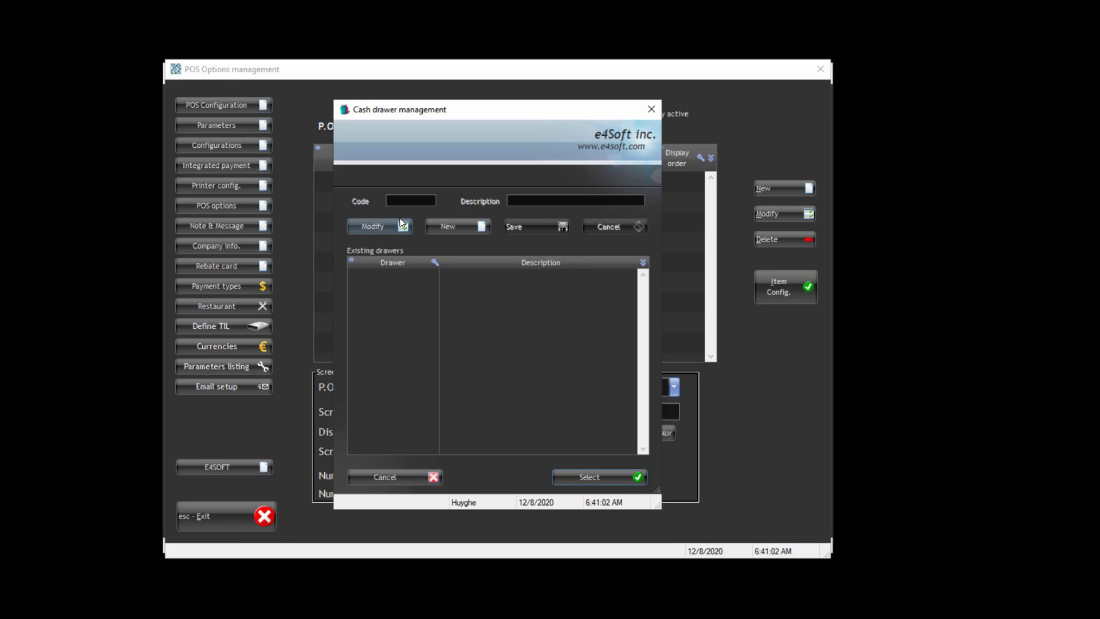
- Create and select cash drawer 001 with the description Morning cash, and close the POS configuration
click(435, 227)
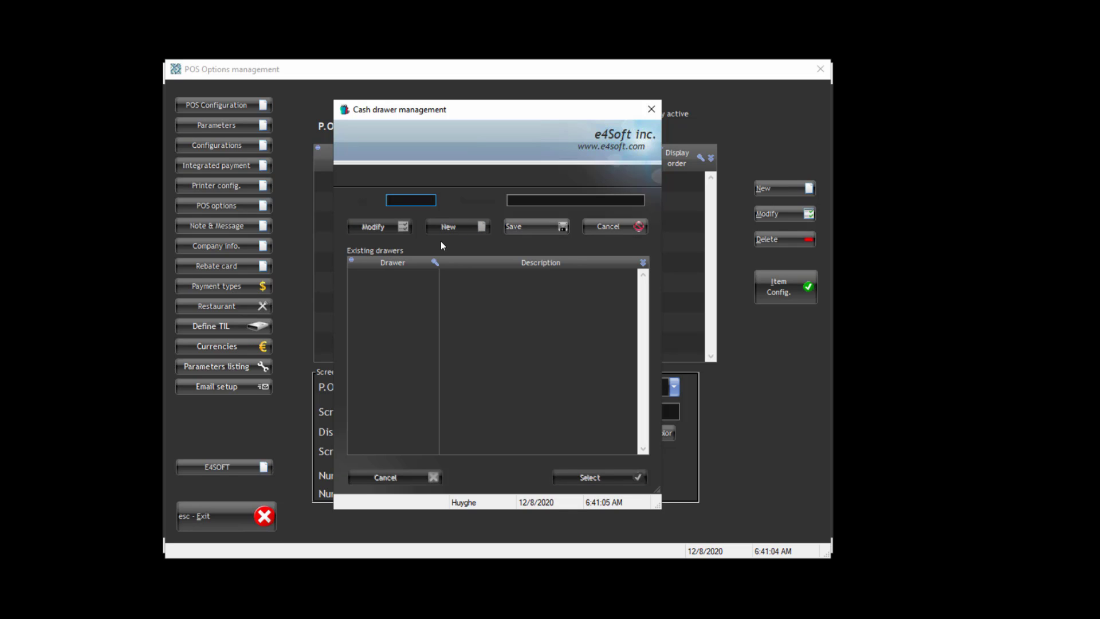
text(001)
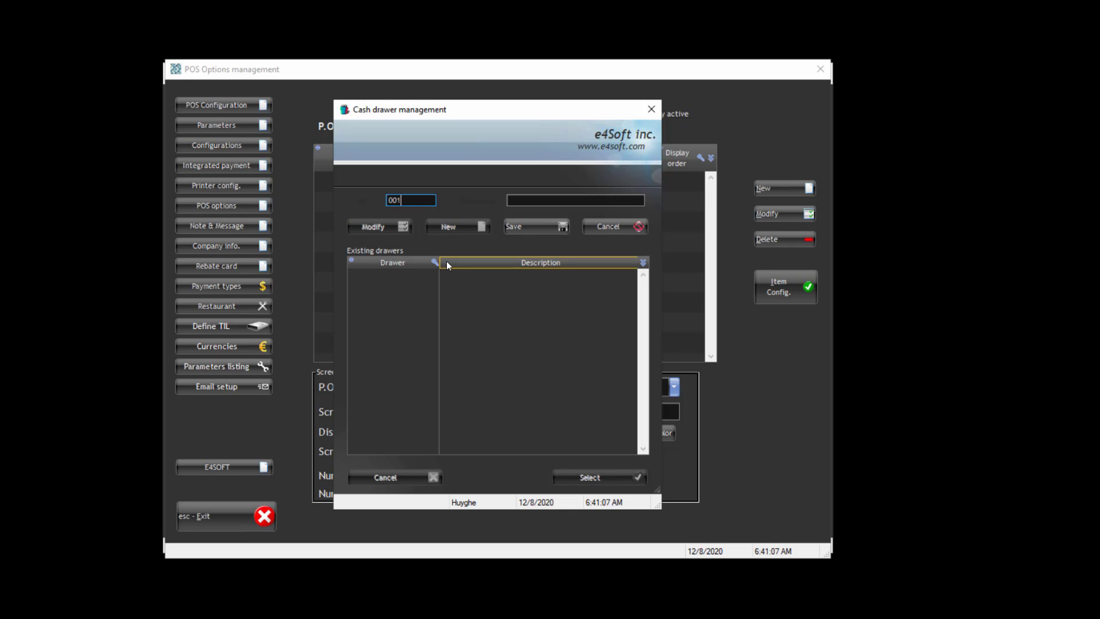
key(Tab)
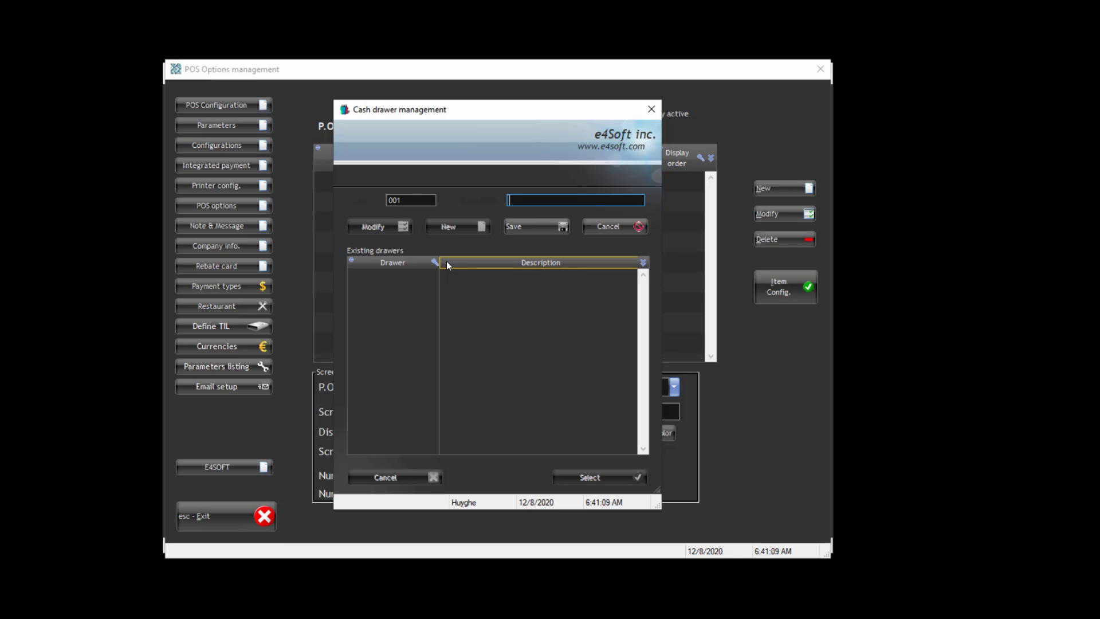
text(Morning cash)
click(517, 226)
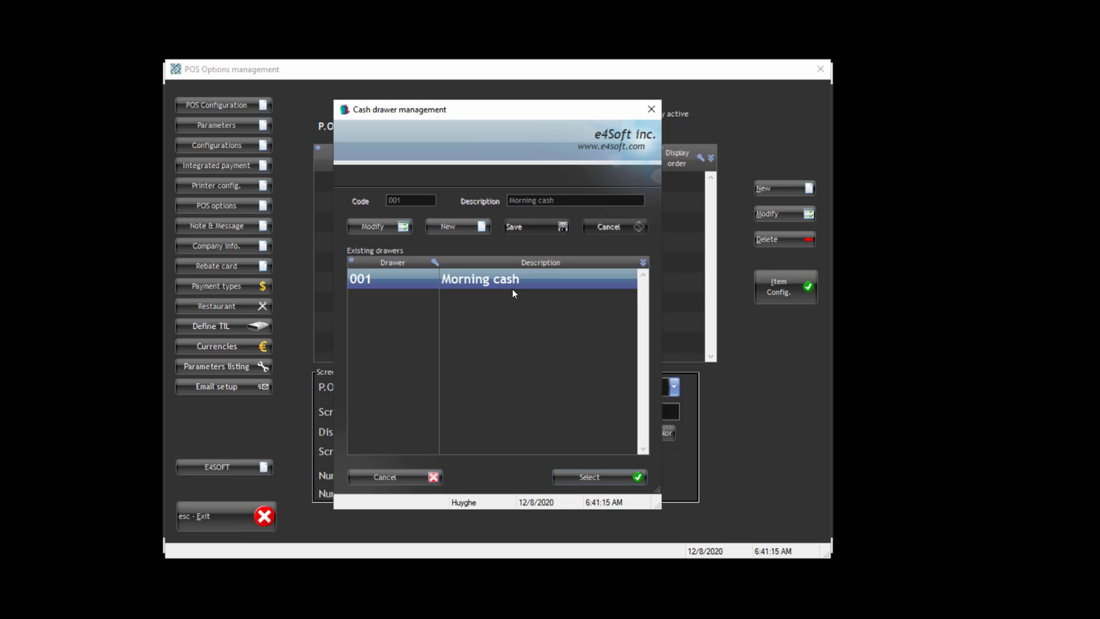
click(571, 476)
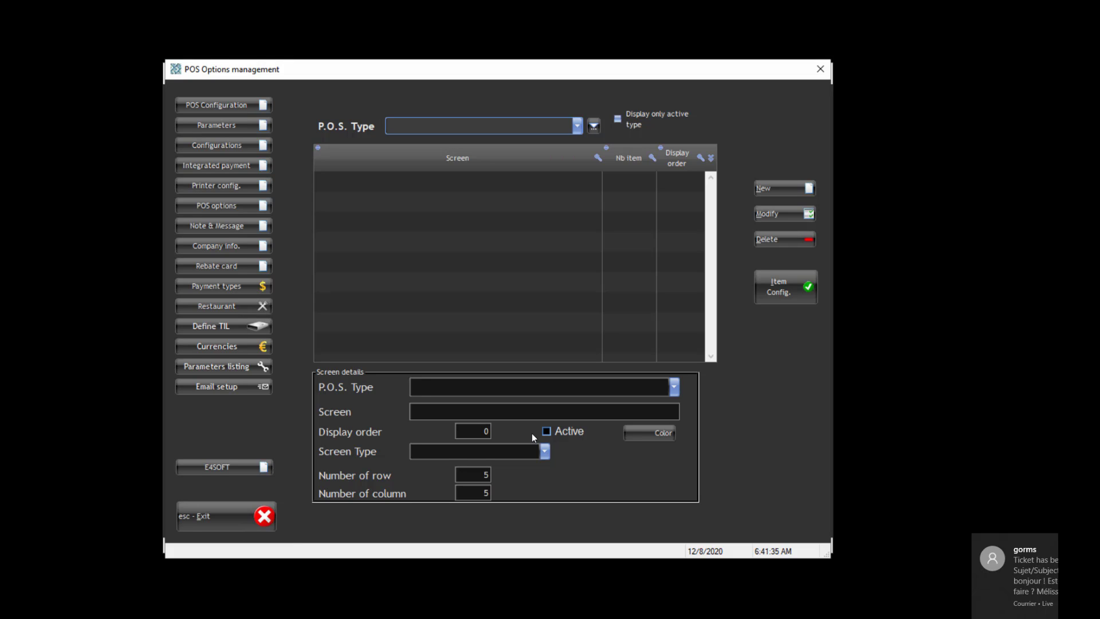
click(227, 517)
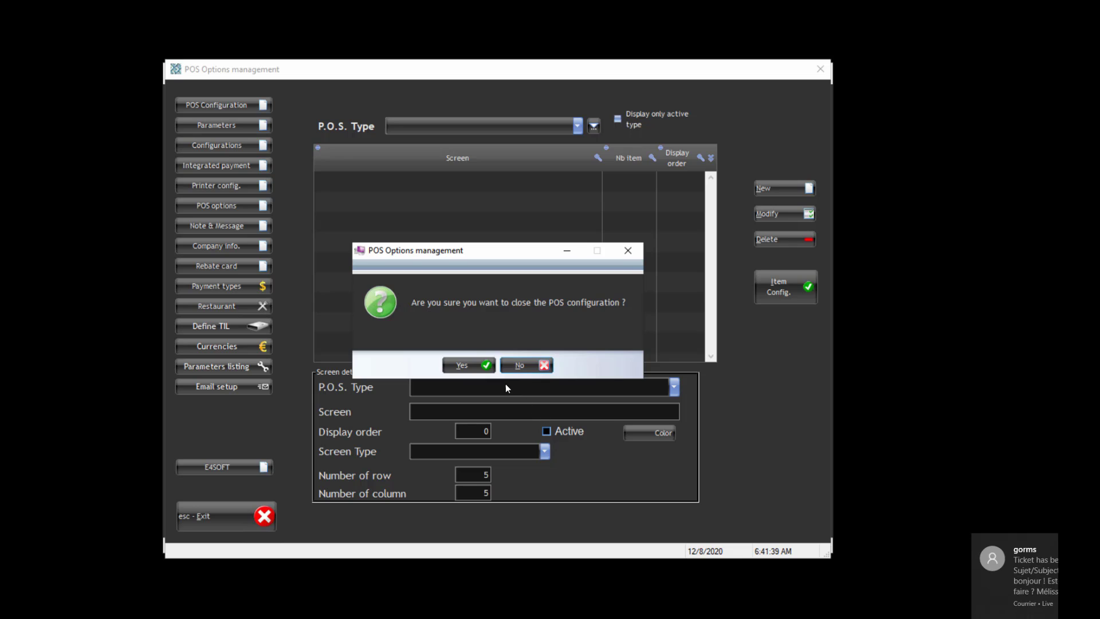
click(469, 360)
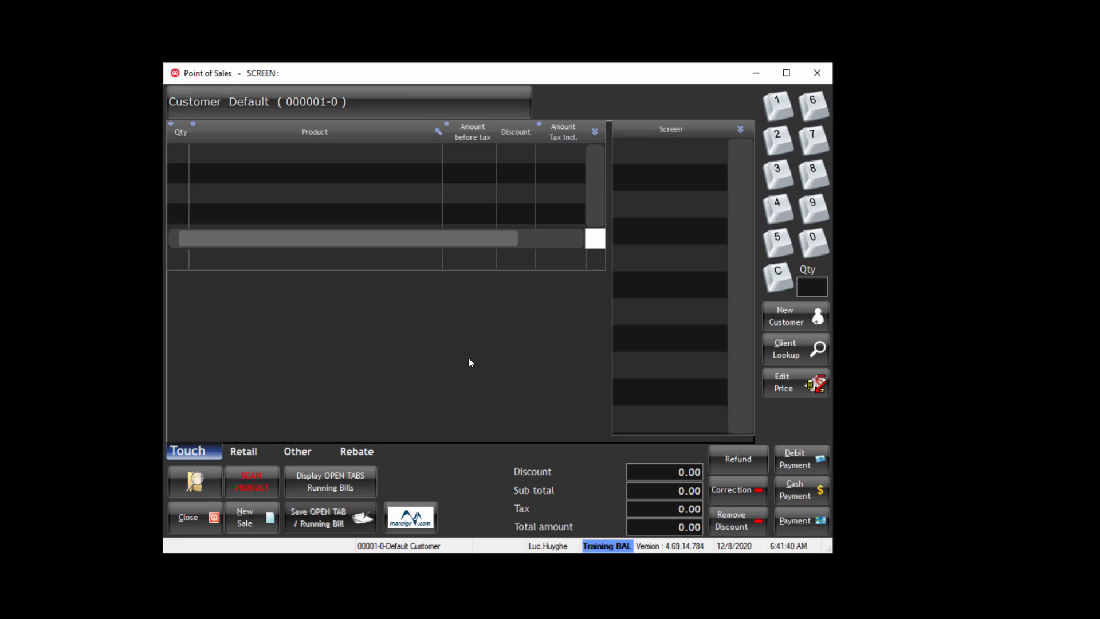
- Look up members whose name starts with H and select the customer with code 000169-0 for the sale
click(779, 345)
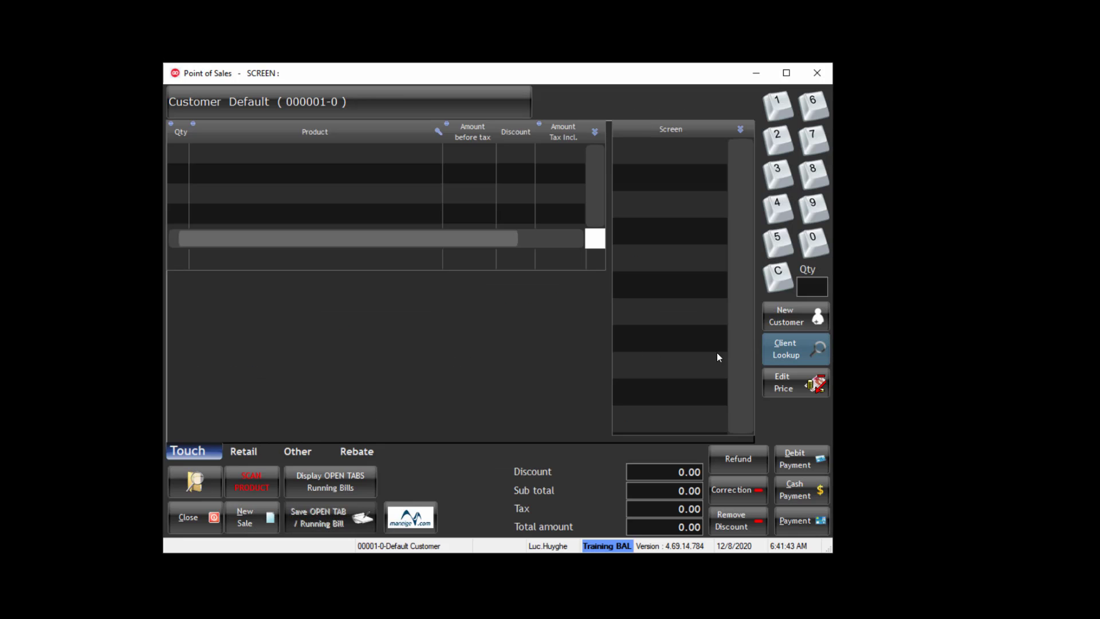
text(H)
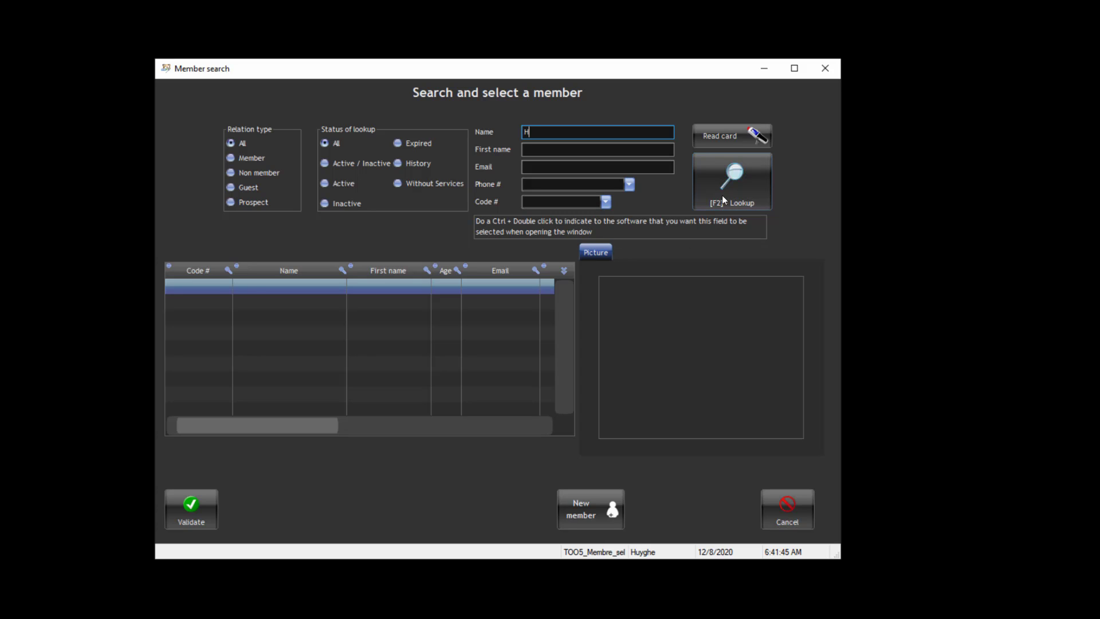
click(723, 194)
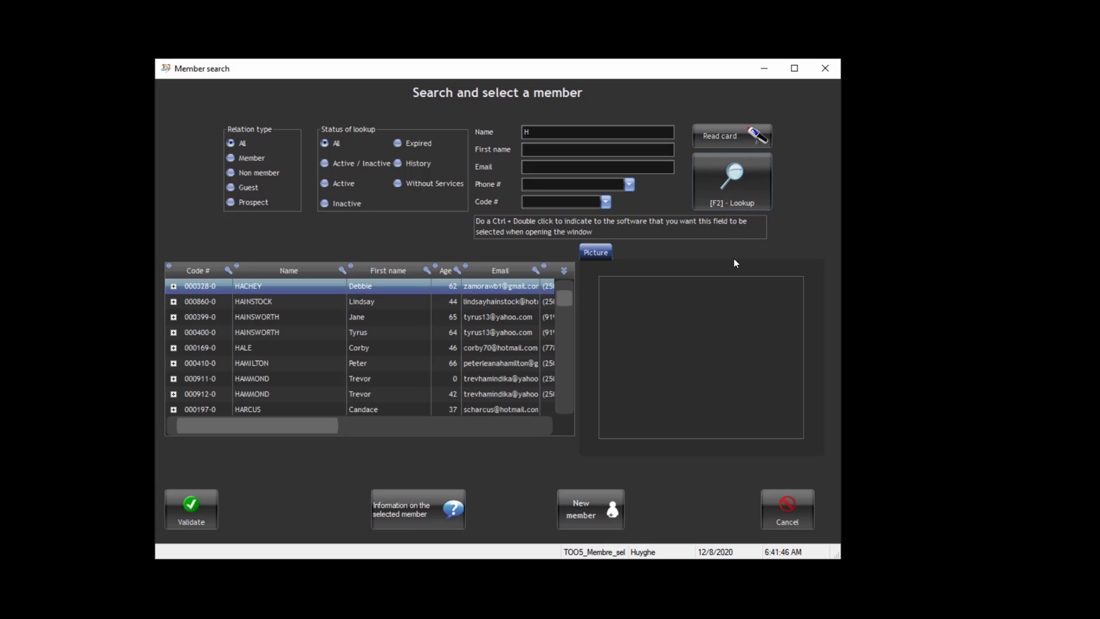
double_click(295, 352)
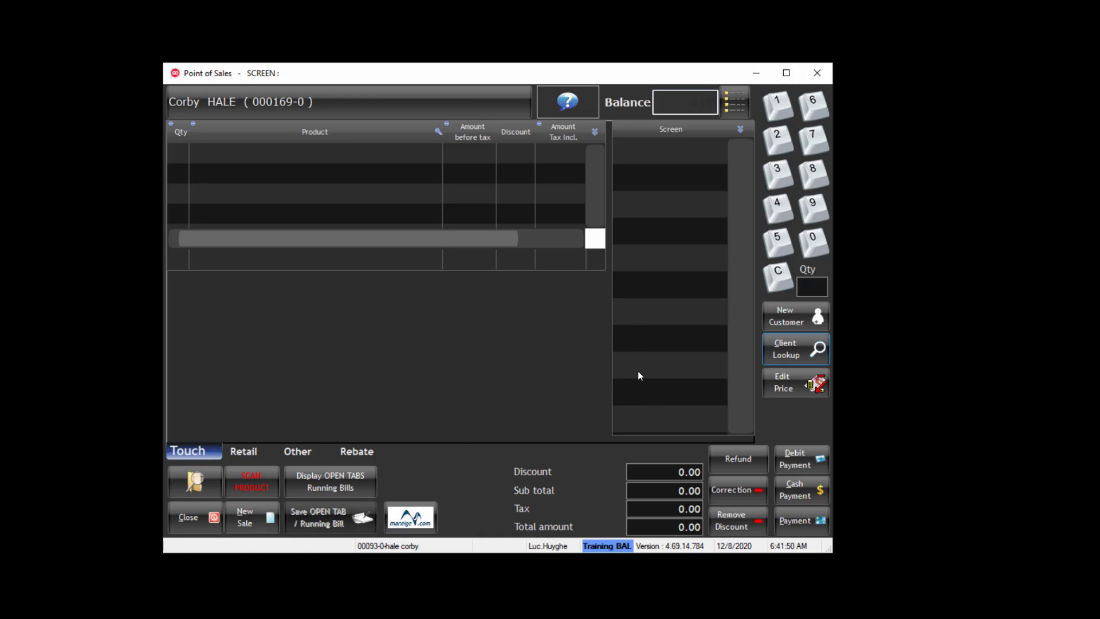
- Start a new membership for the selected customer using the Morning cash float
click(575, 106)
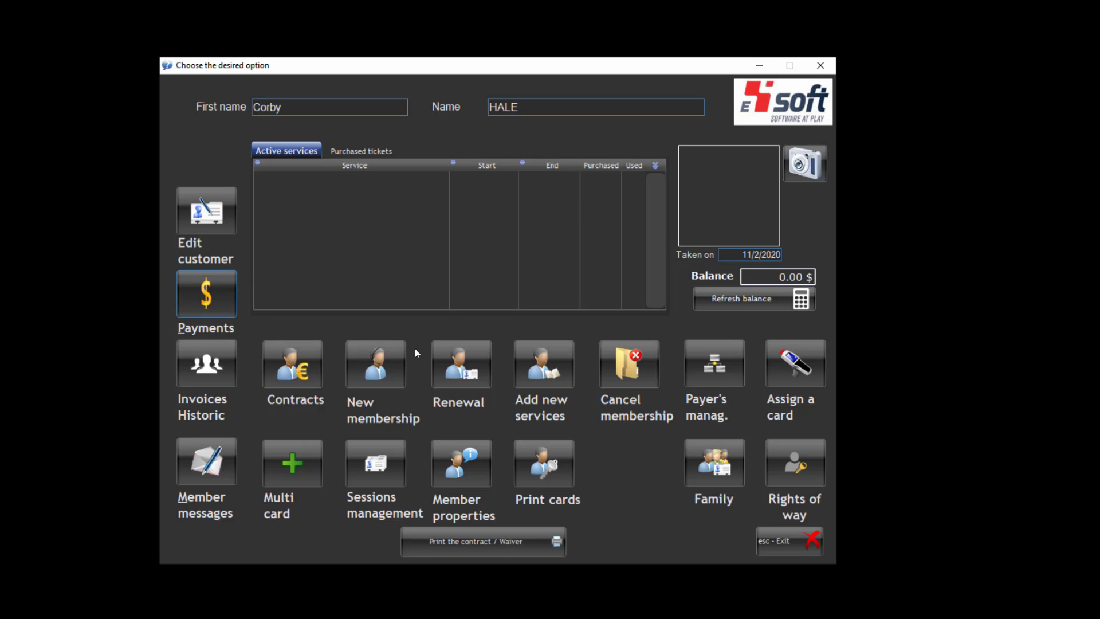
click(382, 376)
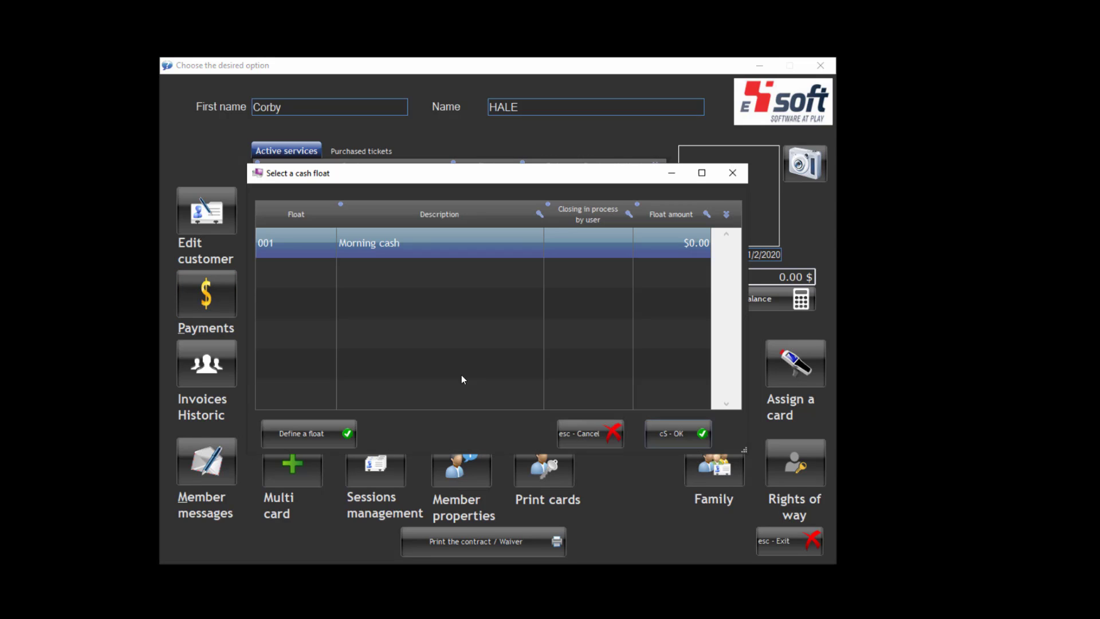
double_click(418, 240)
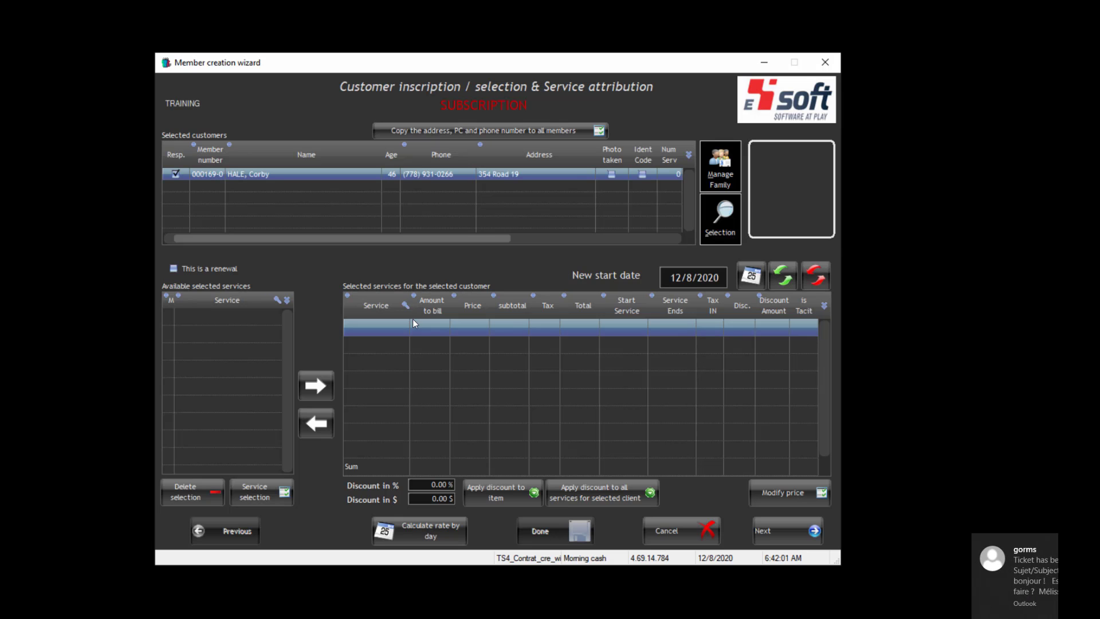
- Add the ADULT SEASON PASS (AGES 19 - 64) to the membership from the season passes, sorted from highest to lowest price
click(265, 491)
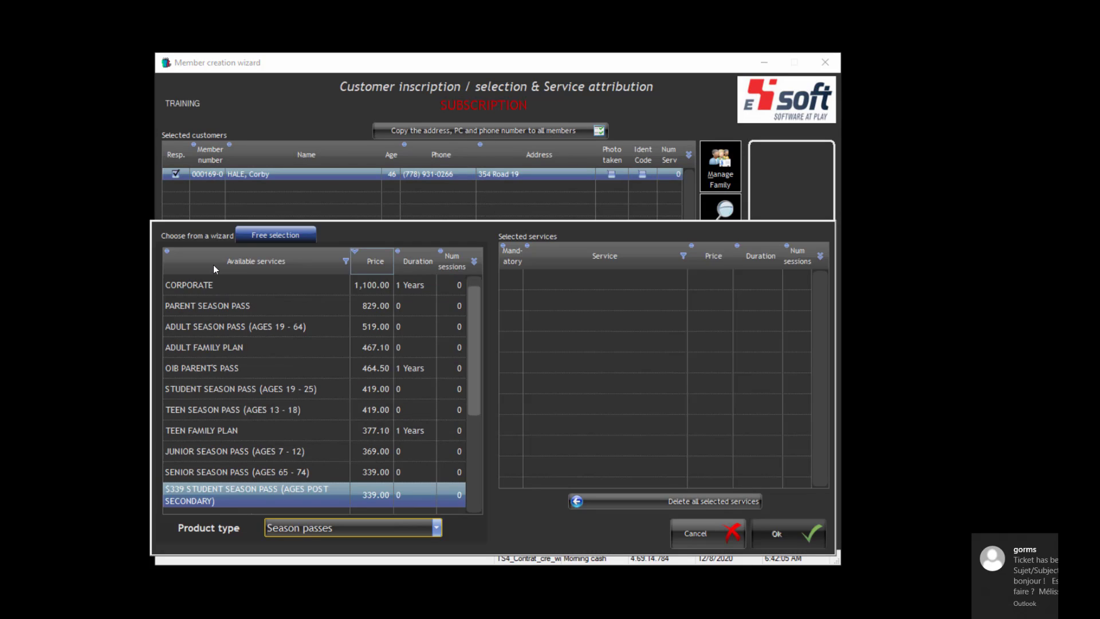
click(193, 233)
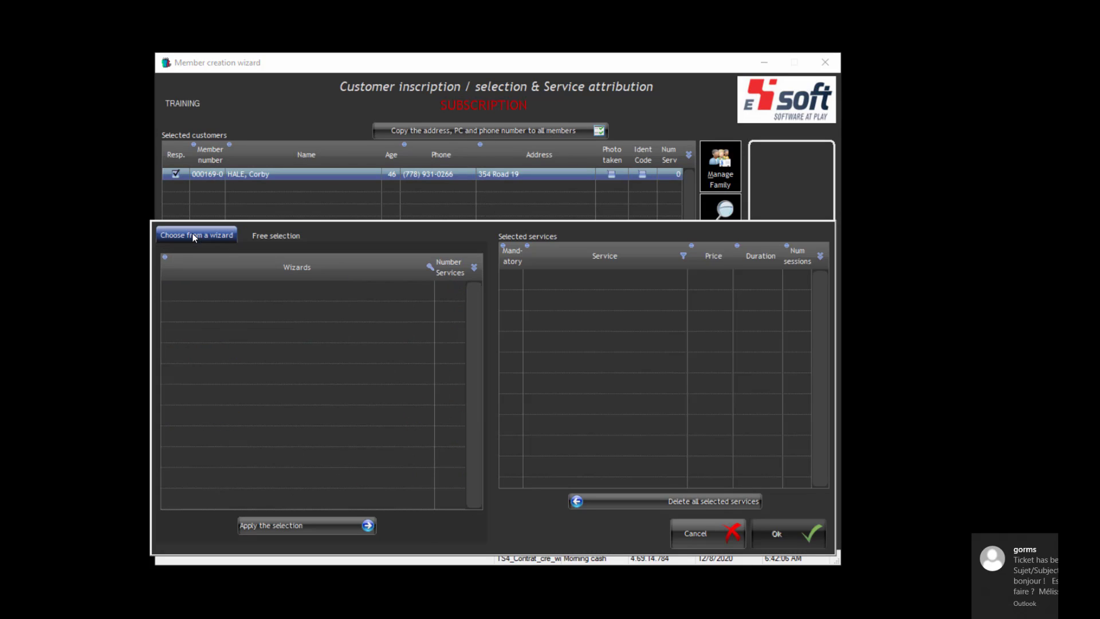
click(267, 236)
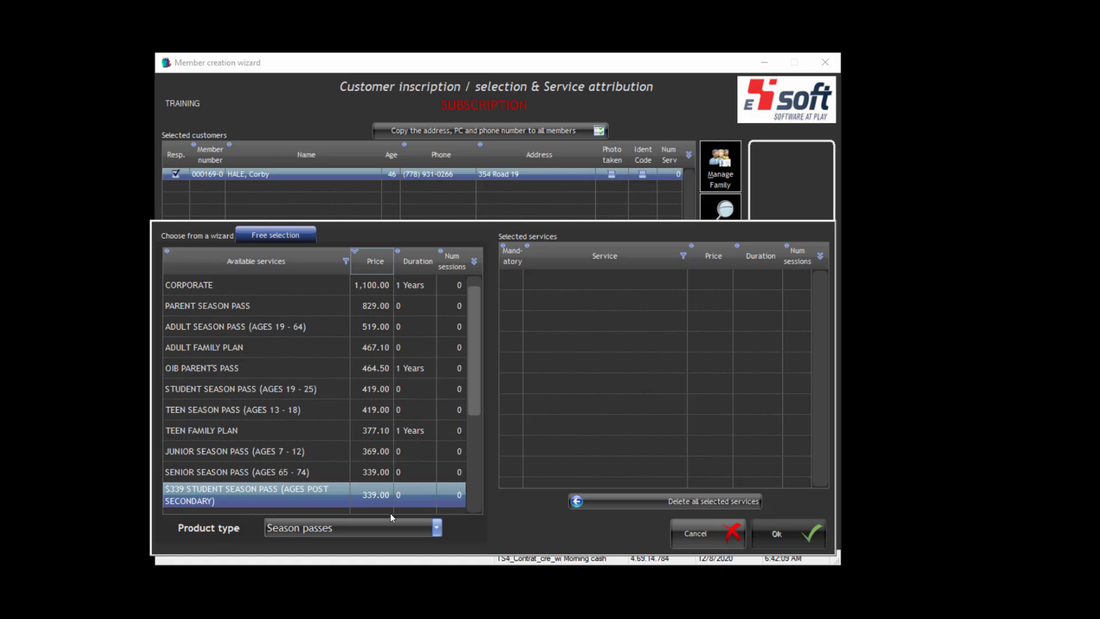
click(440, 530)
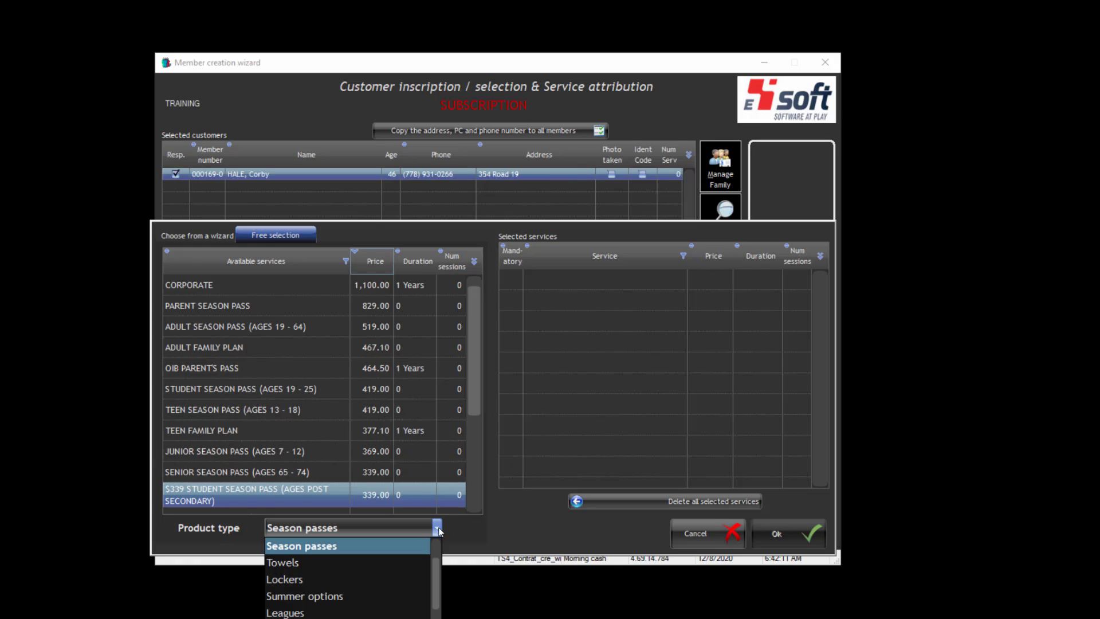
click(403, 545)
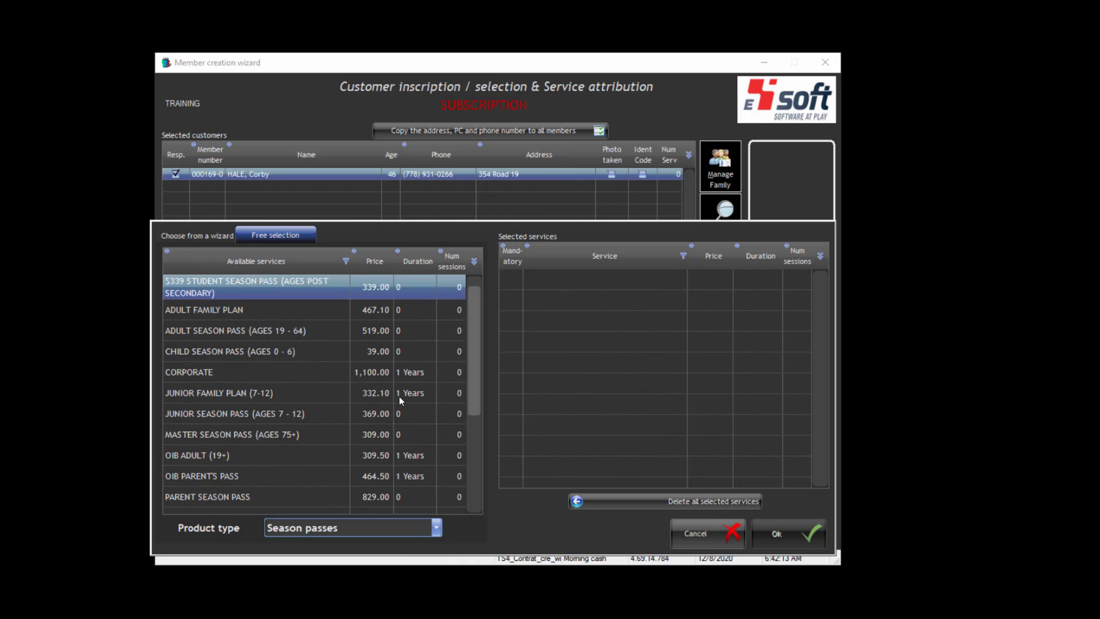
click(374, 262)
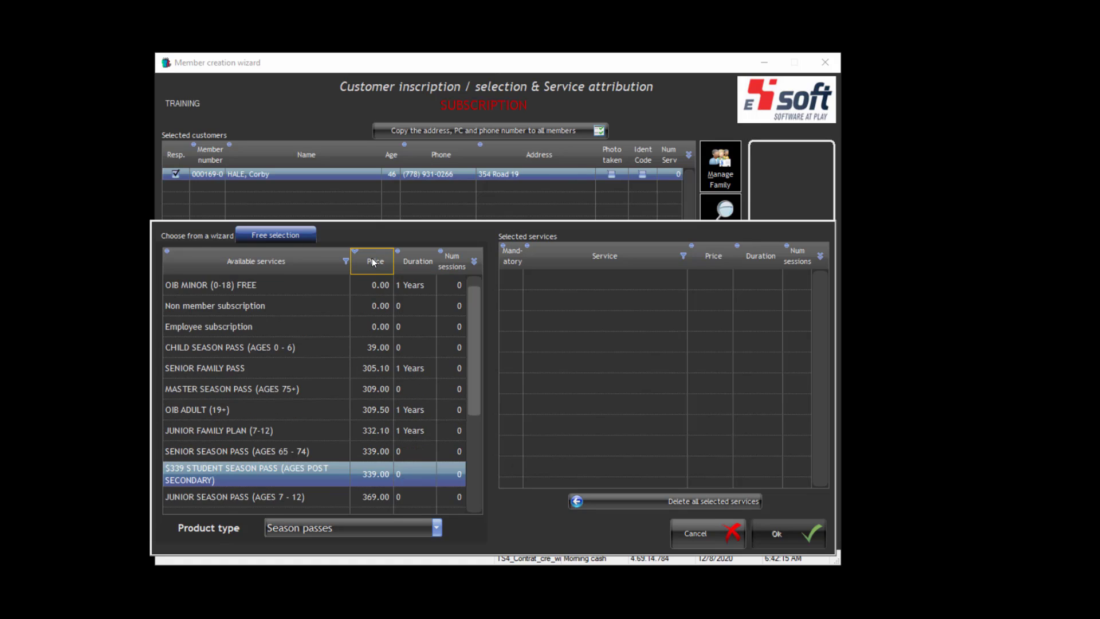
click(373, 262)
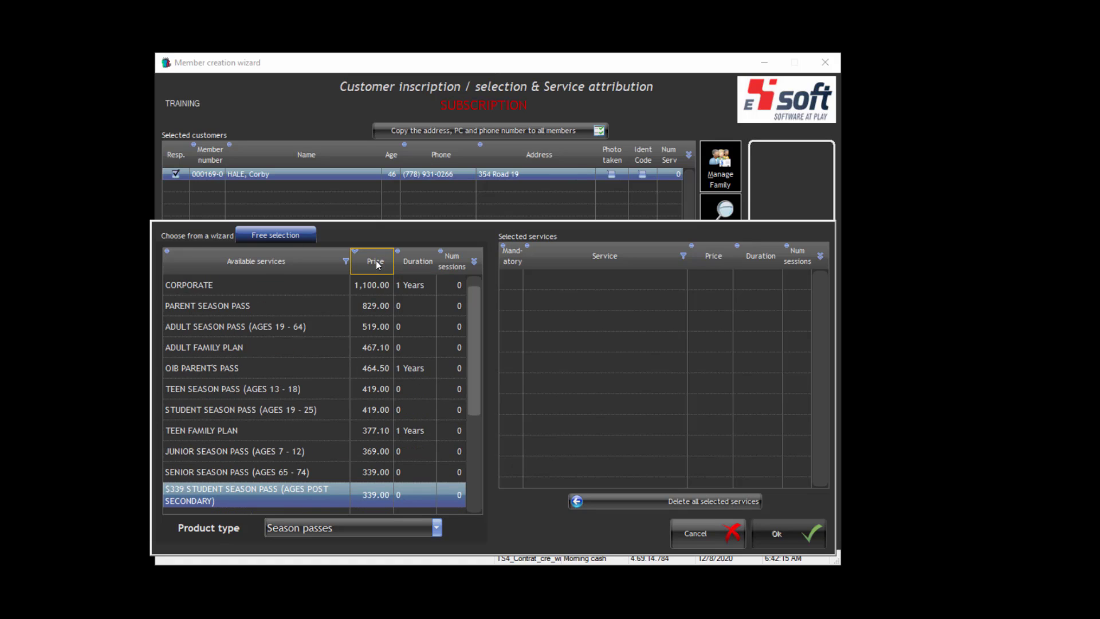
double_click(232, 329)
click(767, 540)
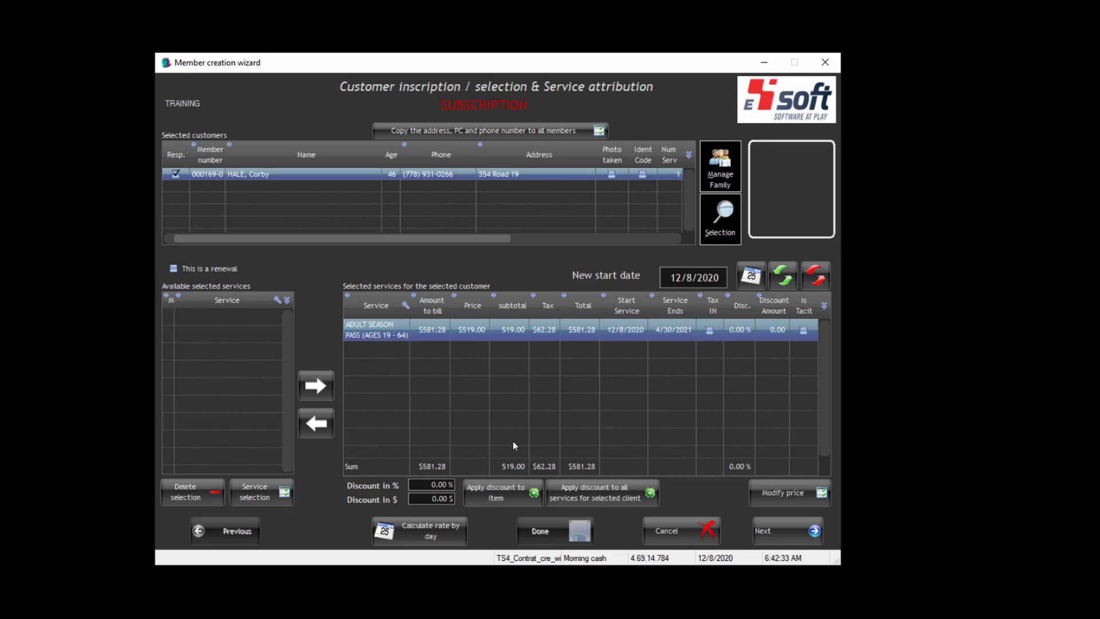
click(430, 486)
click(510, 498)
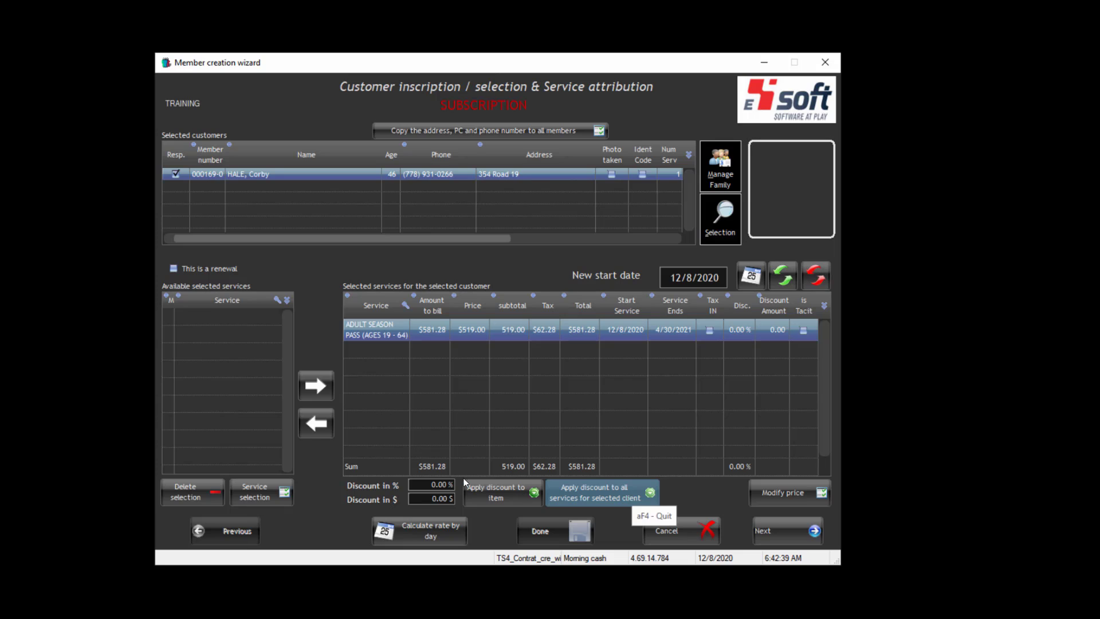
click(445, 499)
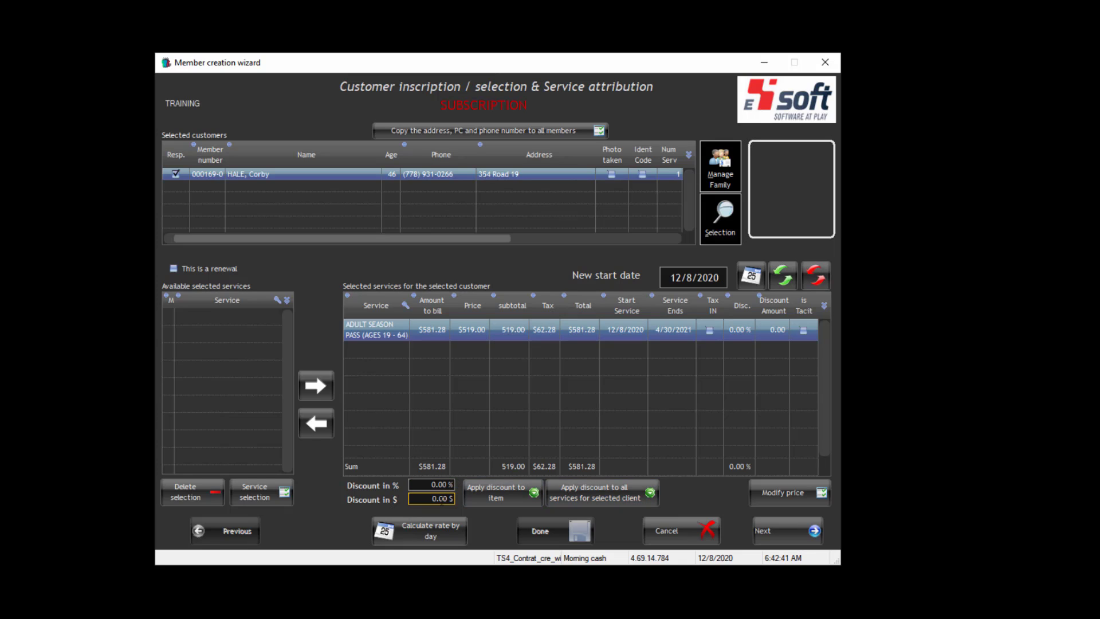
- Set the adult season pass price to 510.00 plus tax and save the discount note "test lh"
click(778, 493)
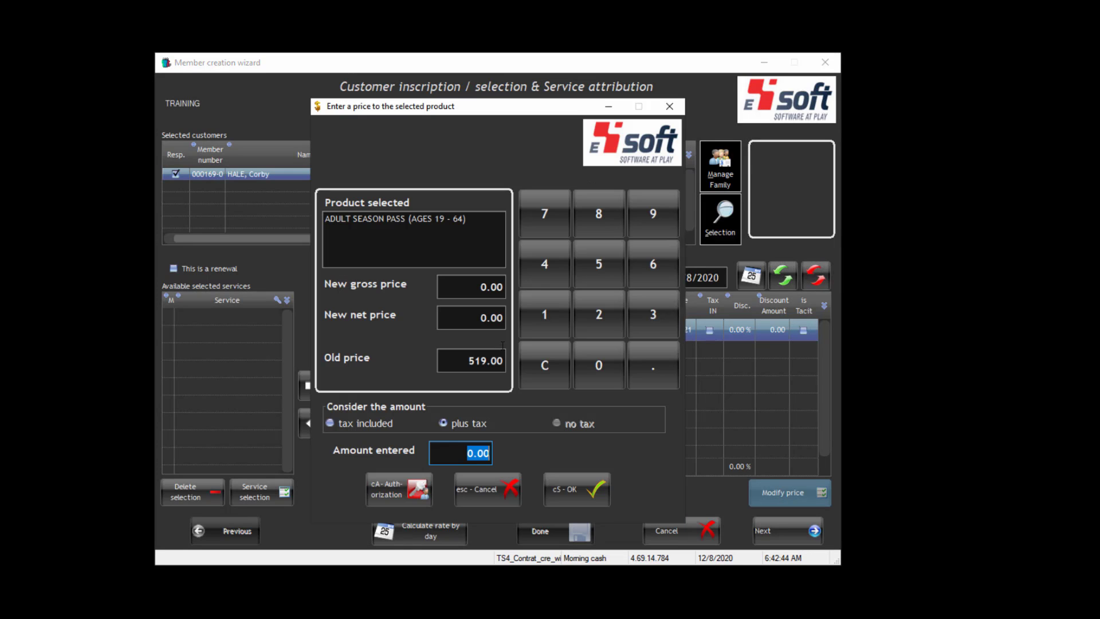
click(597, 266)
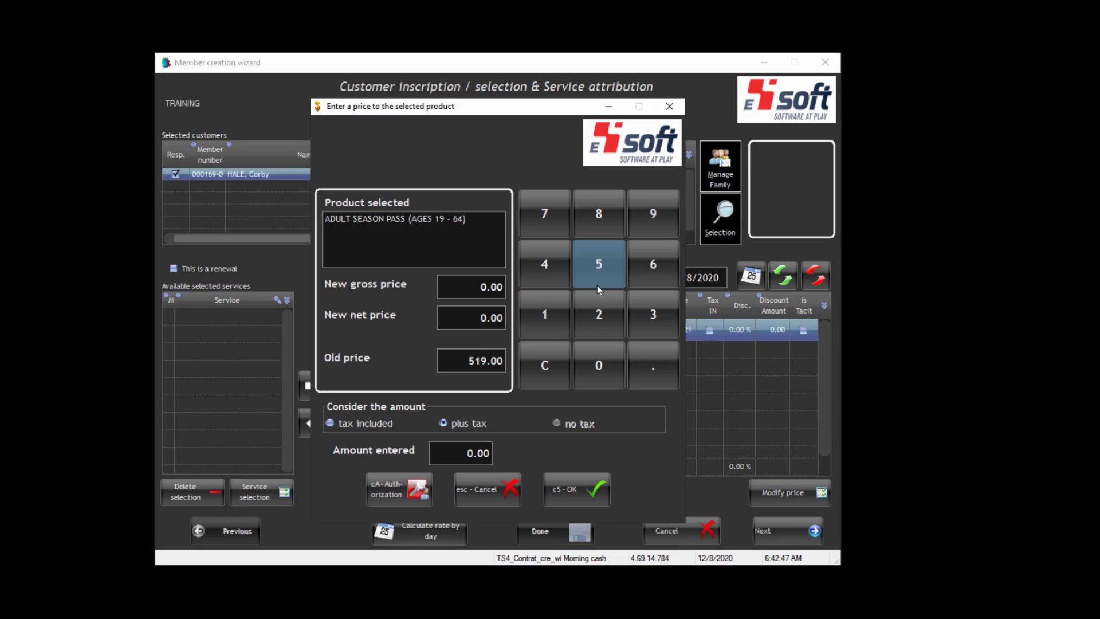
click(549, 313)
click(588, 368)
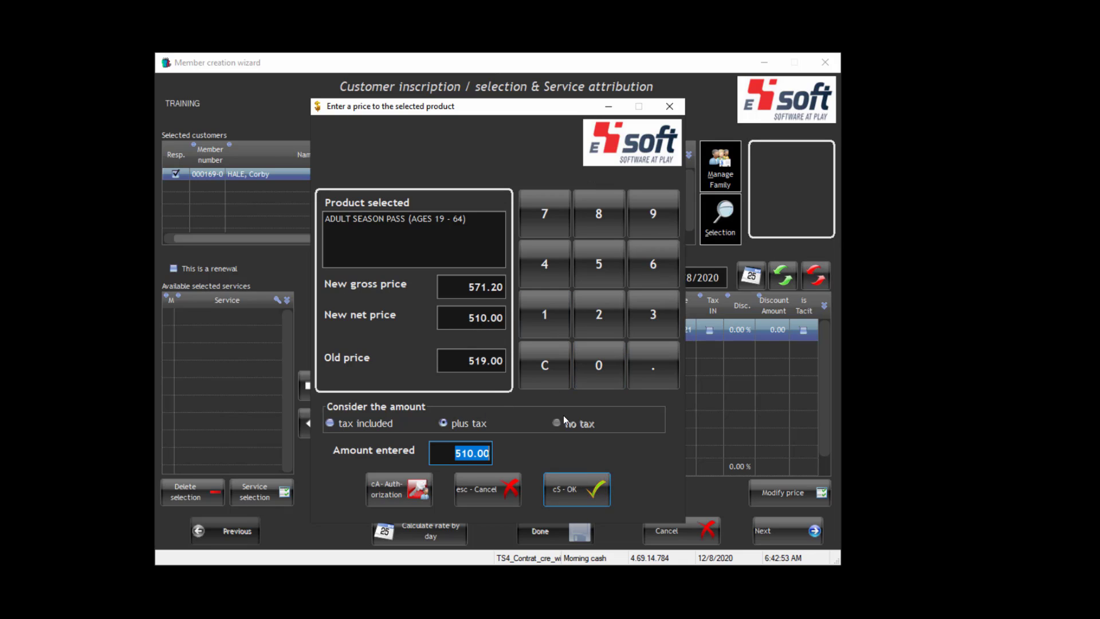
click(559, 483)
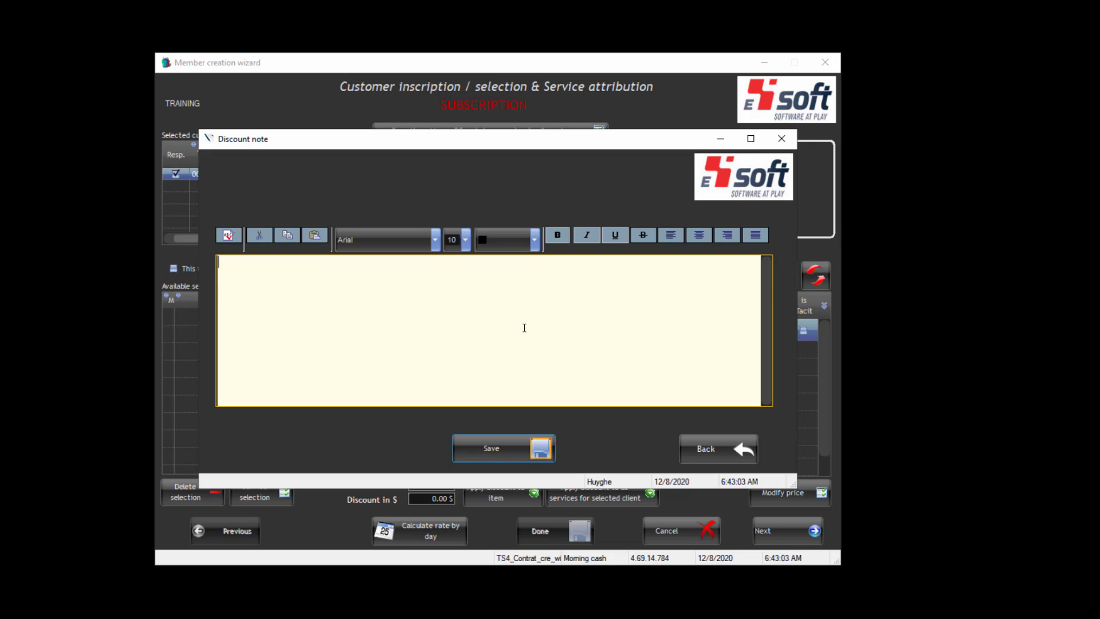
text(test lh)
click(508, 446)
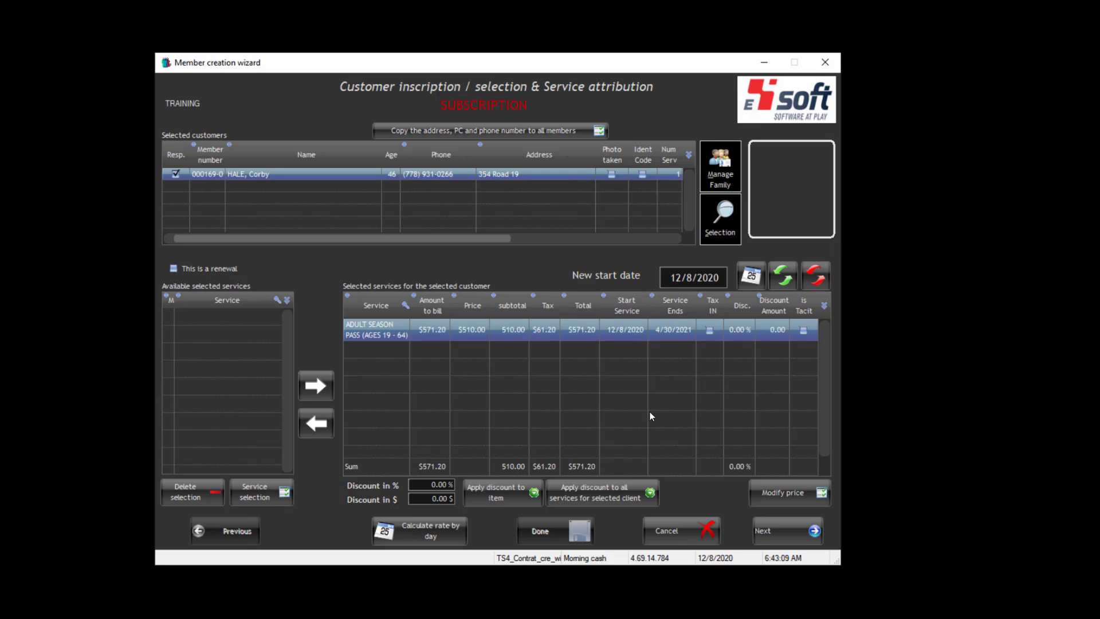
- Try to continue past the financing configuration with the full amount paid today, and quit the membership wizard
click(770, 530)
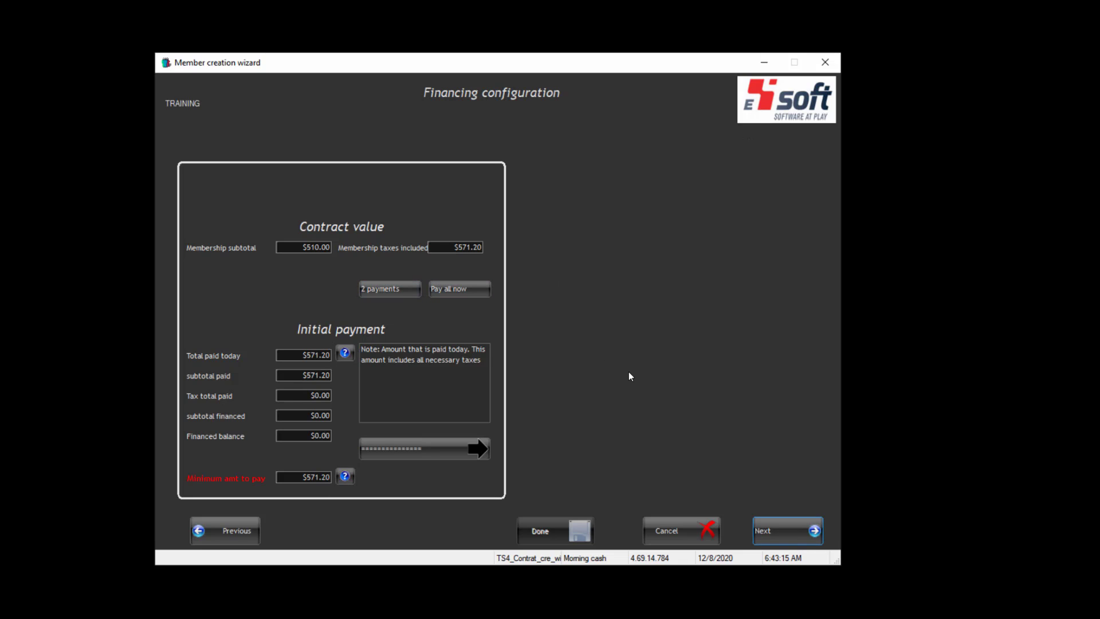
click(771, 530)
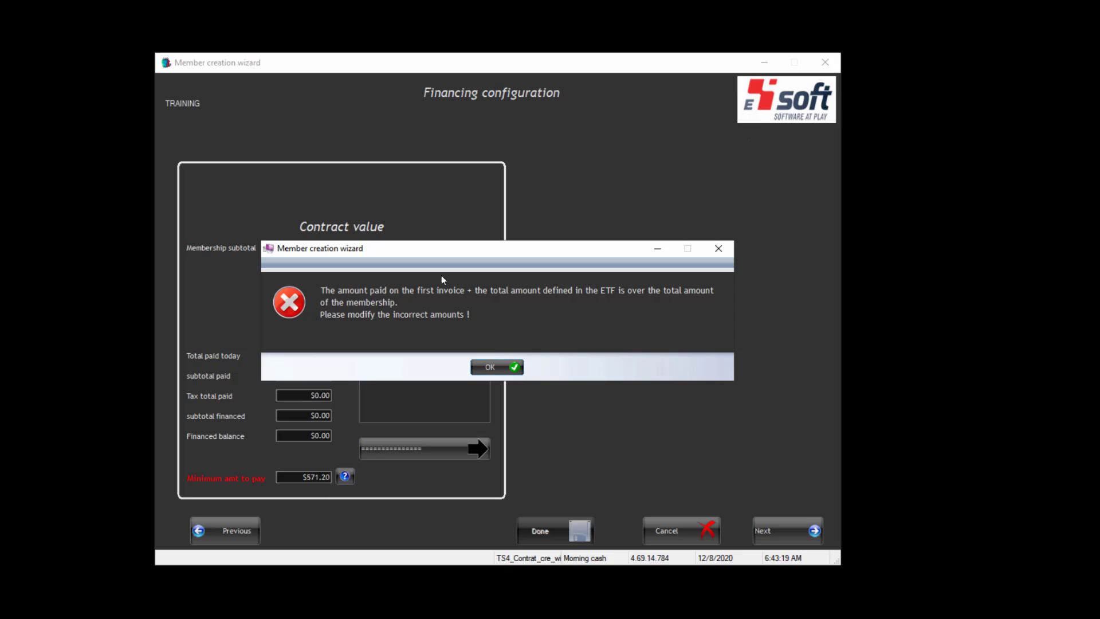
click(511, 369)
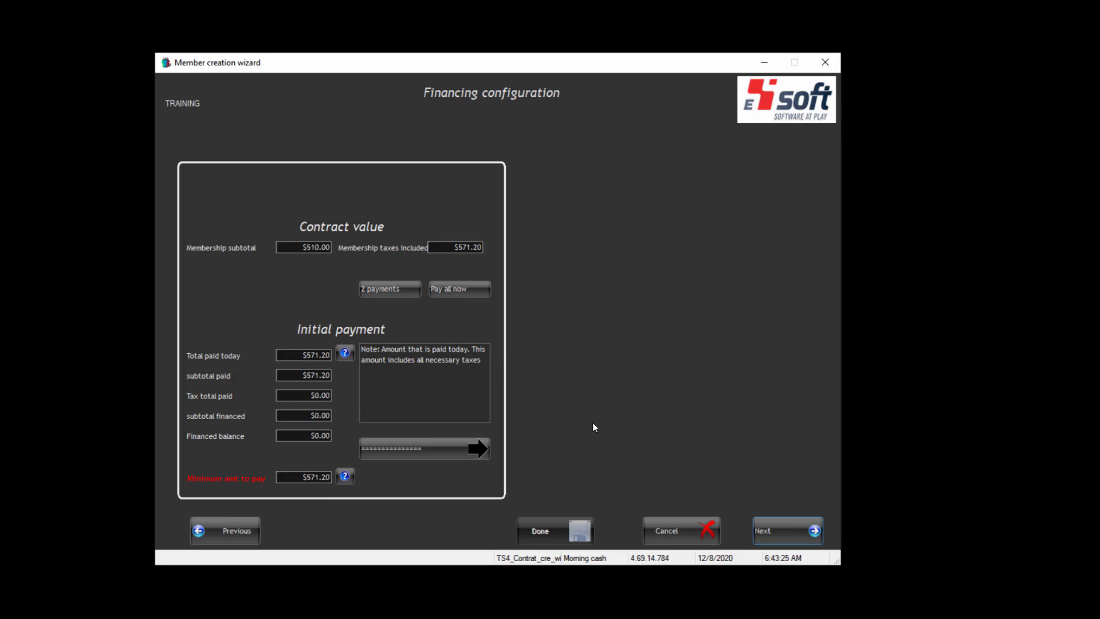
click(682, 528)
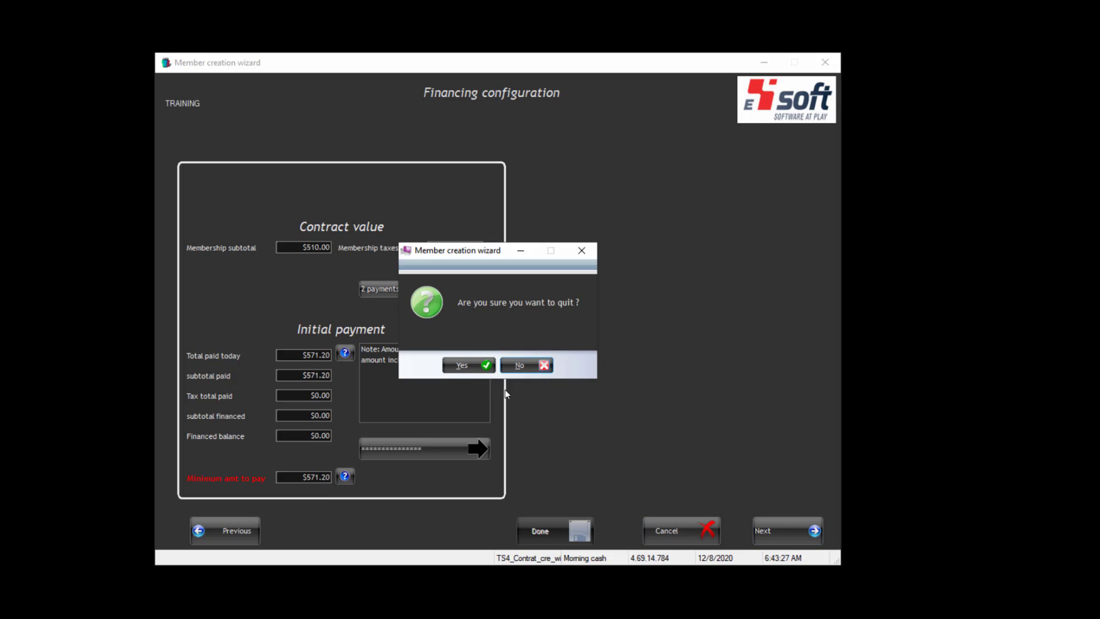
click(461, 365)
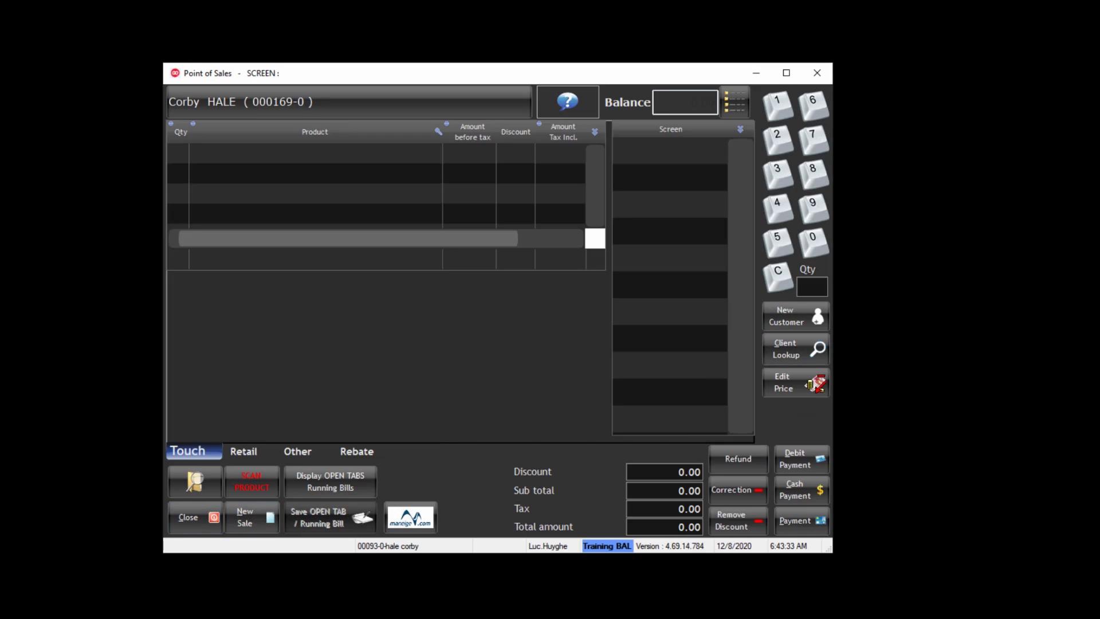
- Switch to the E4Soft training folder, launch e4BackOffice and log in with the employee PIN
key(alt+Tab)
click(296, 277)
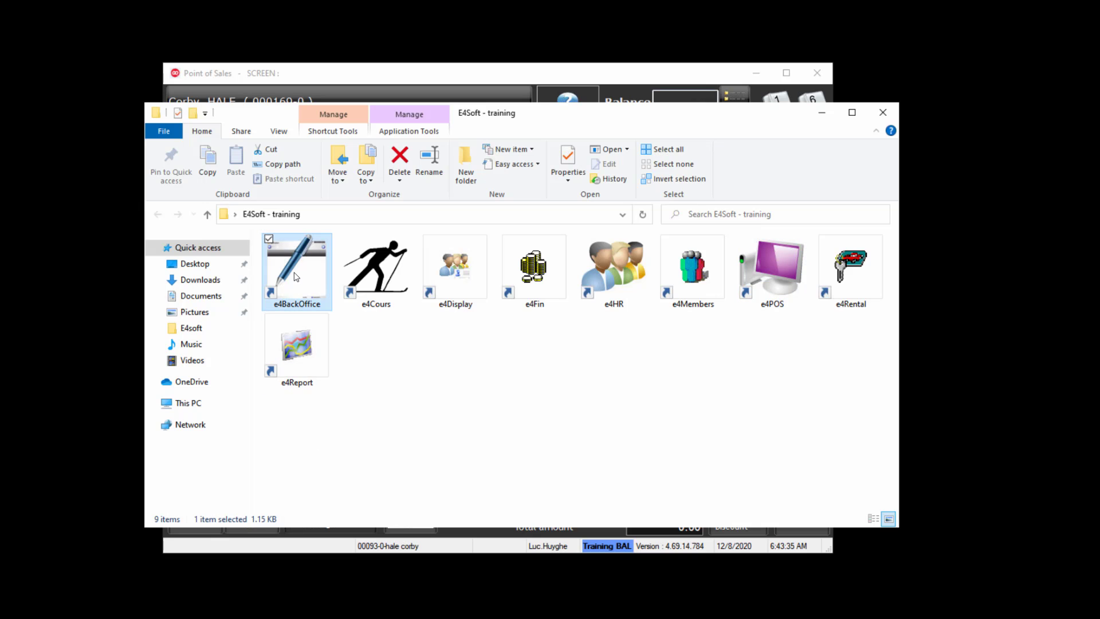
double_click(296, 277)
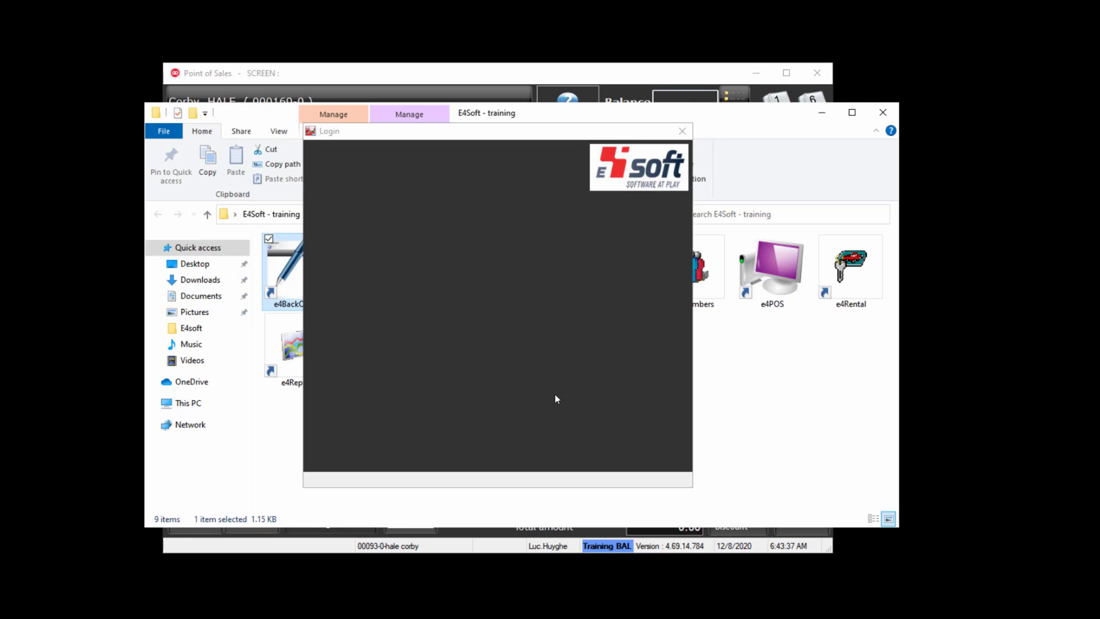
text(•)
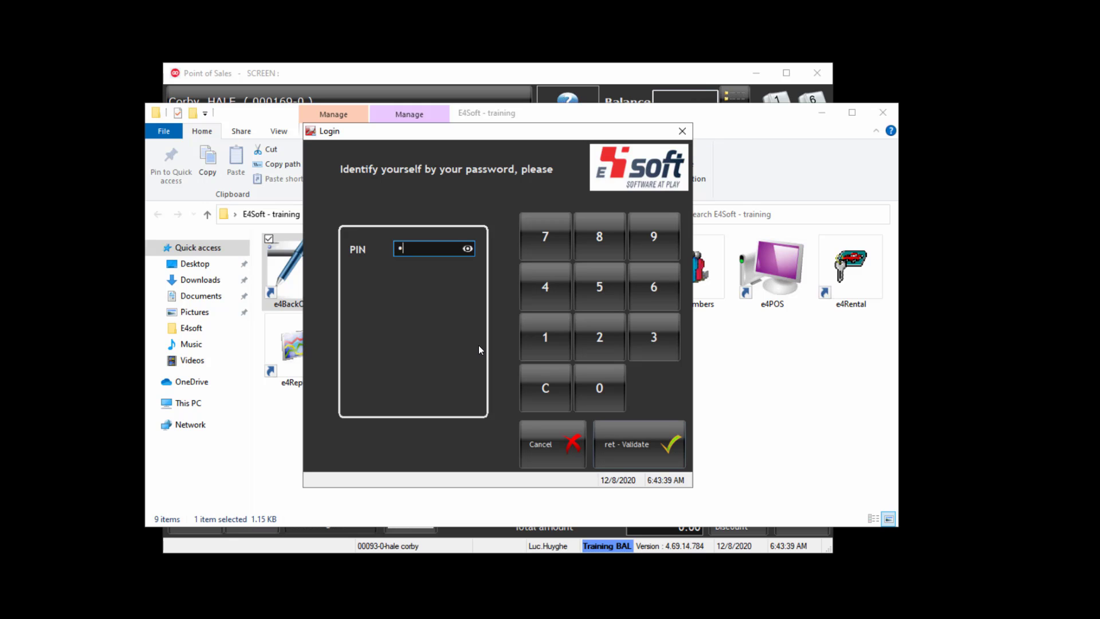
text(••)
key(Return)
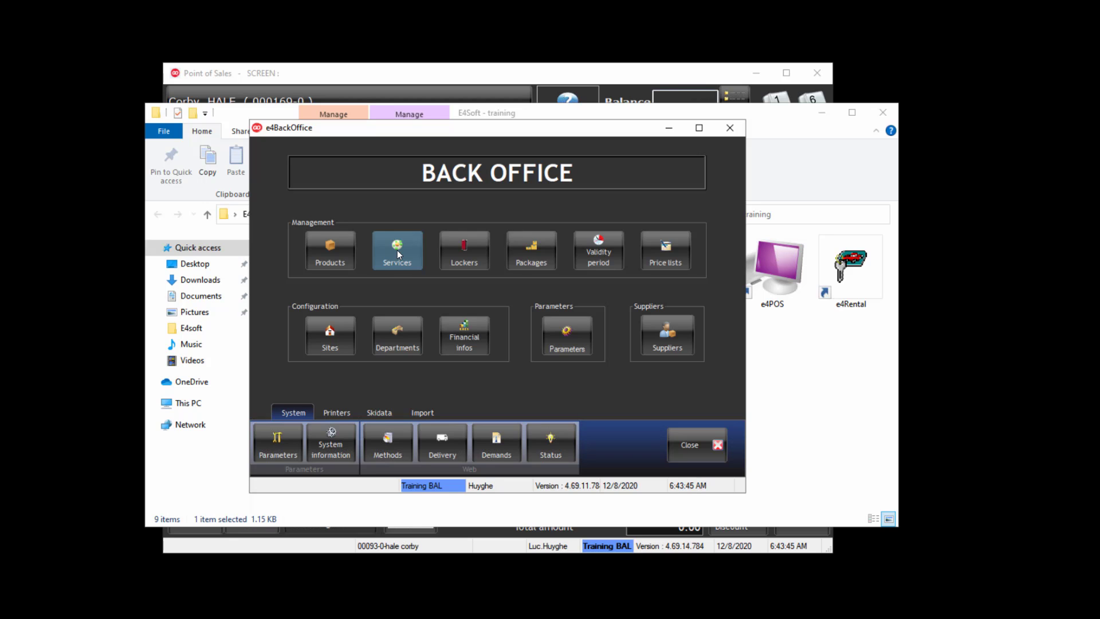
- Open the ADULT SEASON PASS (AGES 19 - 64) from the membership services, sorted from highest to lowest price
click(399, 254)
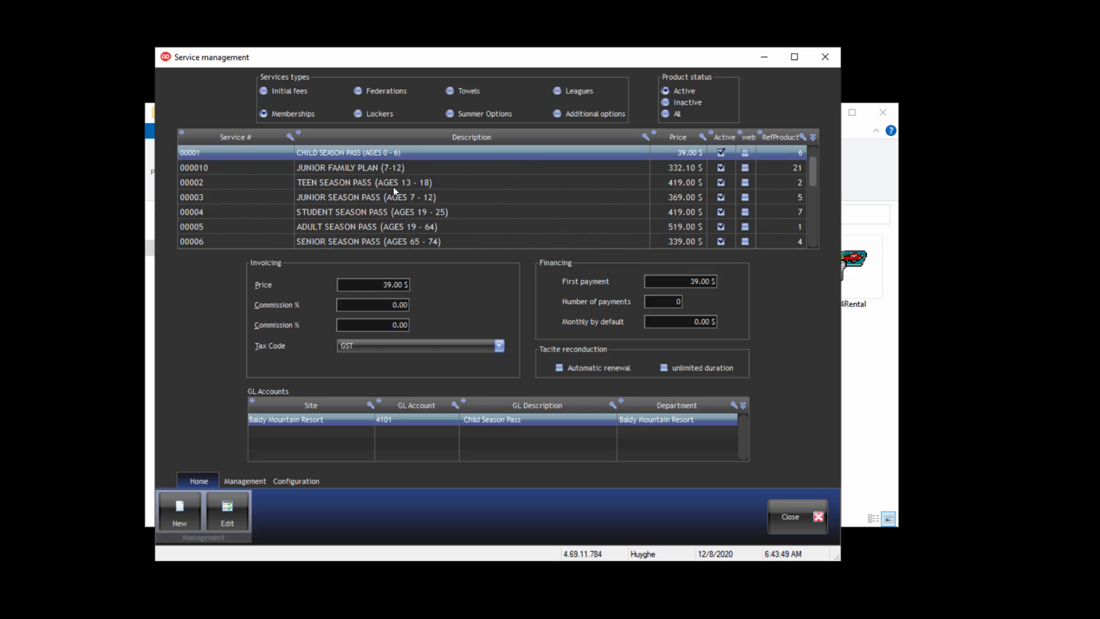
click(671, 138)
click(669, 137)
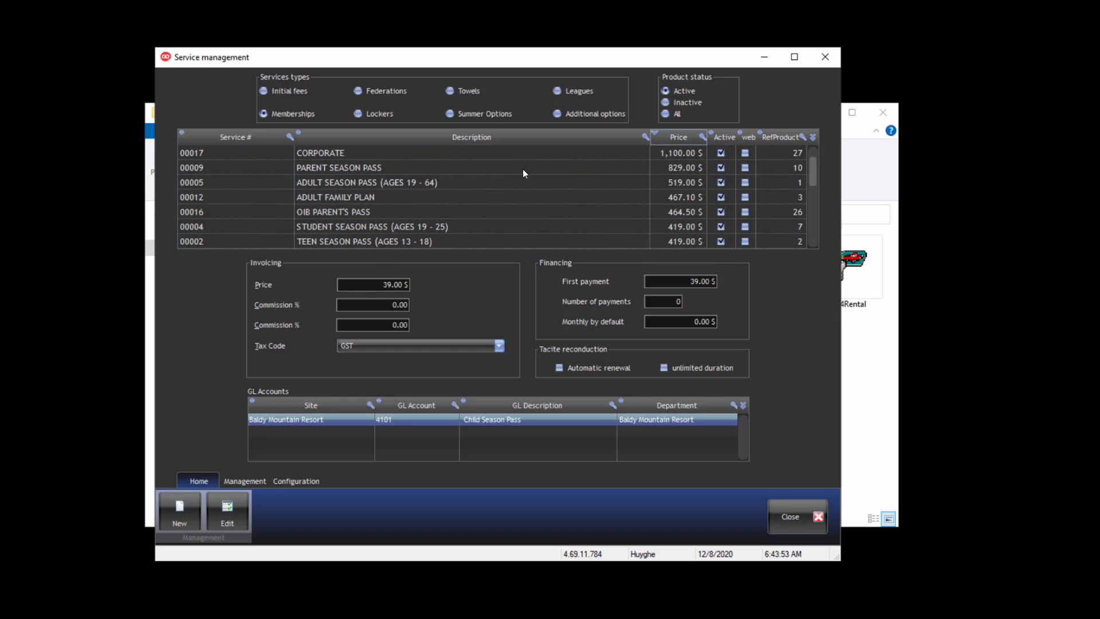
click(494, 183)
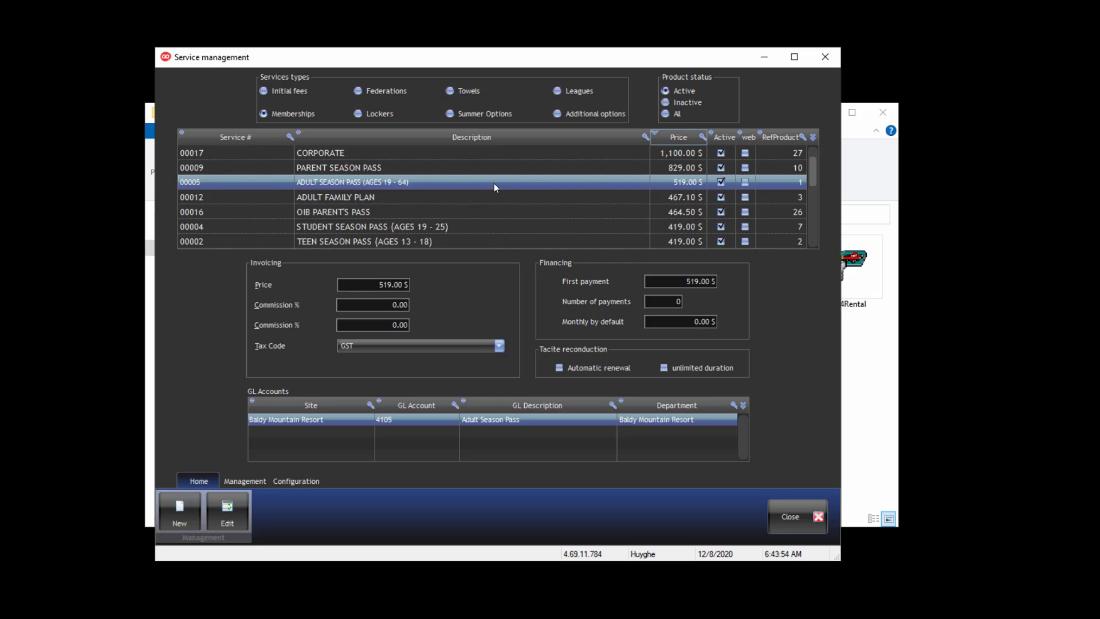
double_click(495, 184)
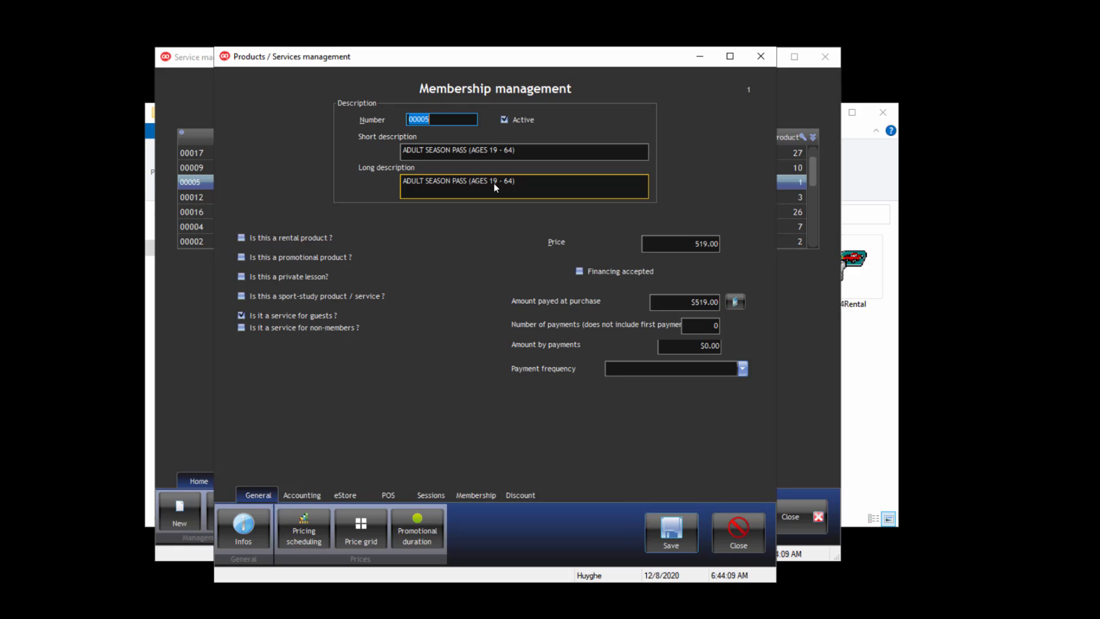
- Check the pass's accounting settings and set its price to 581 in the general information
click(817, 411)
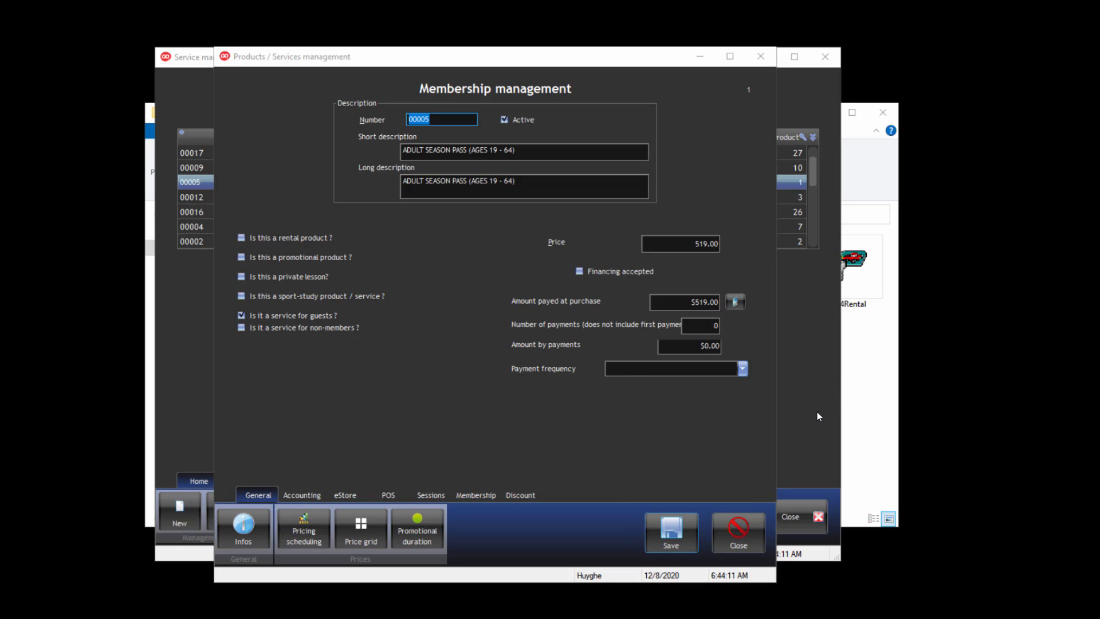
click(300, 496)
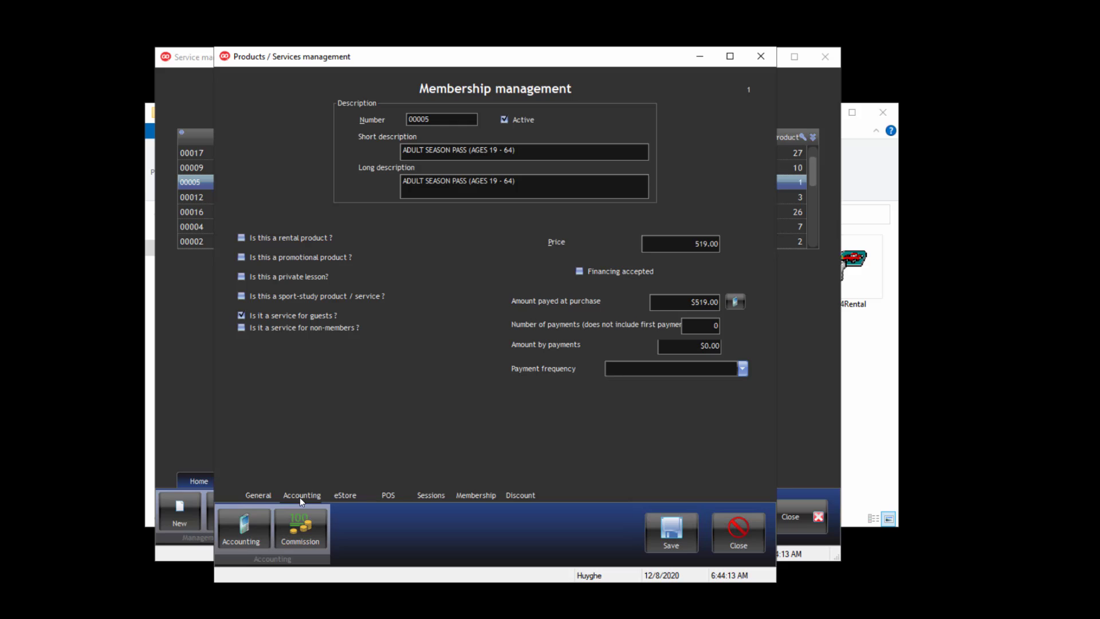
click(260, 524)
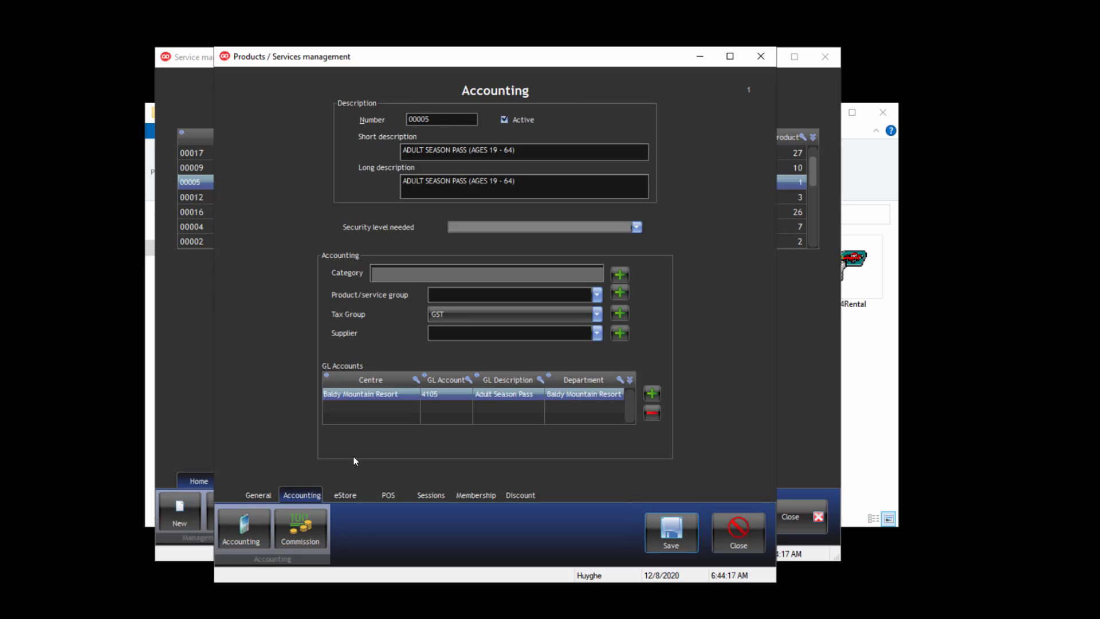
click(263, 493)
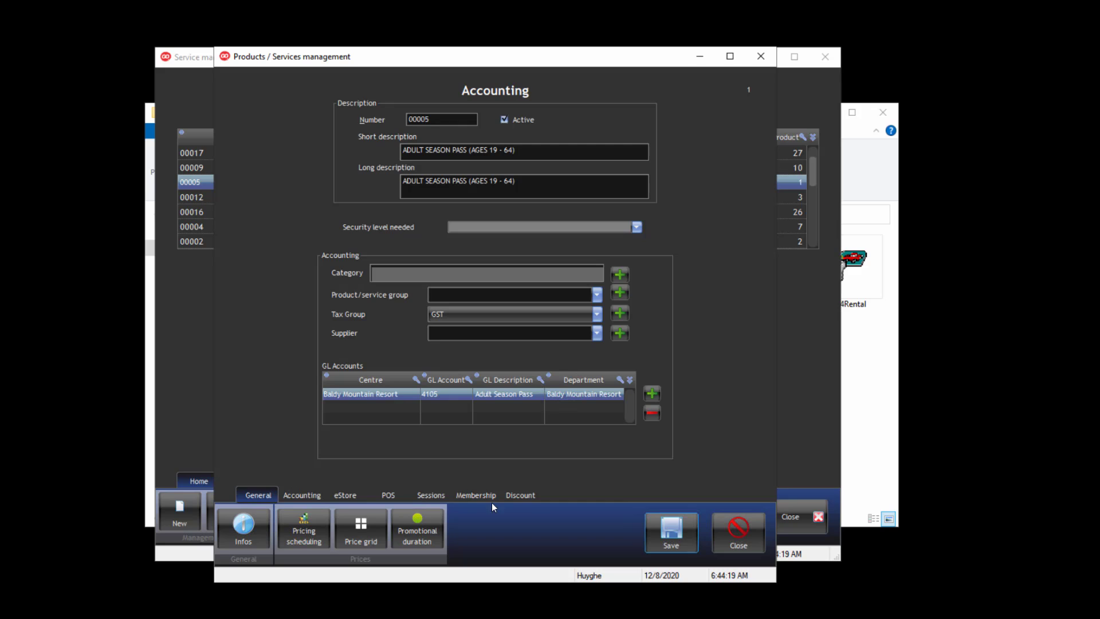
click(256, 521)
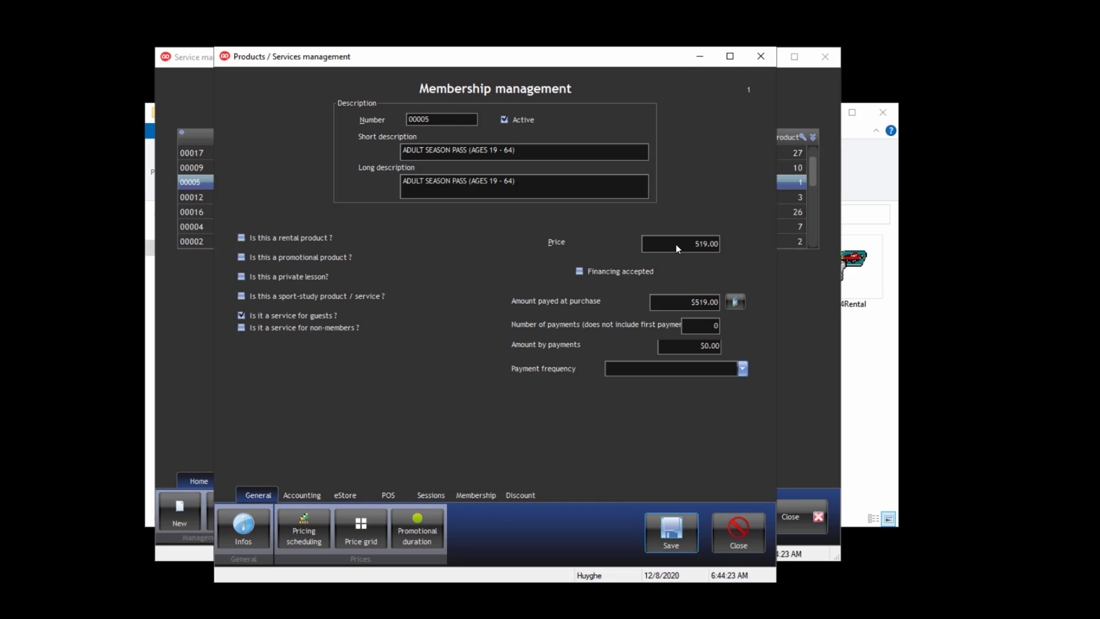
click(677, 247)
text(581)
- Set the pass's tax group to GST INCL, save the service and close the service management
click(315, 493)
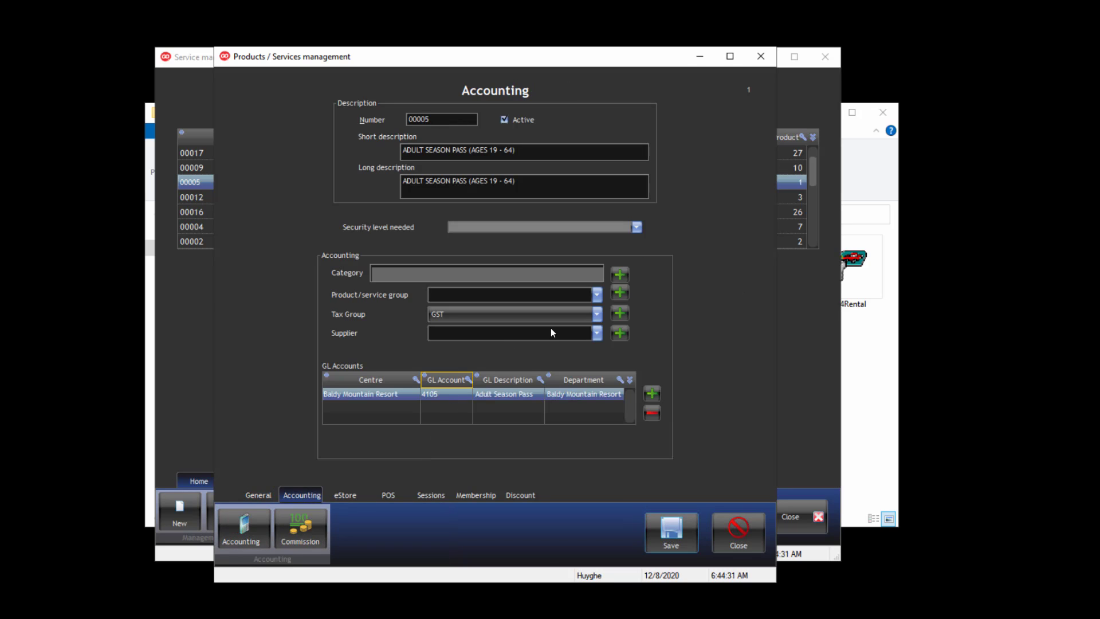
click(596, 314)
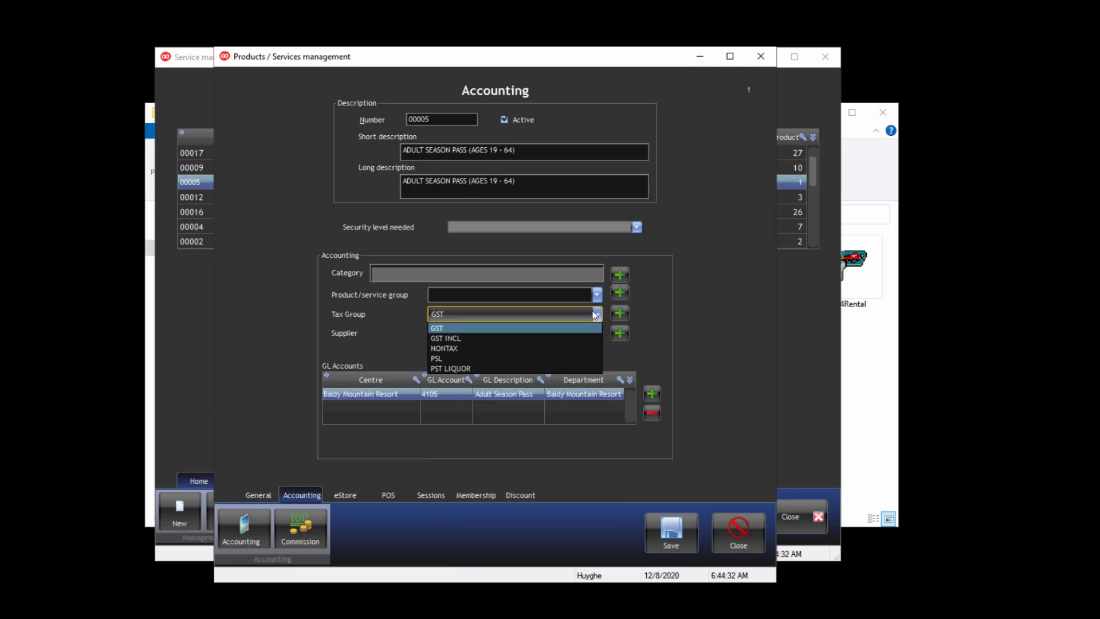
click(468, 338)
click(669, 530)
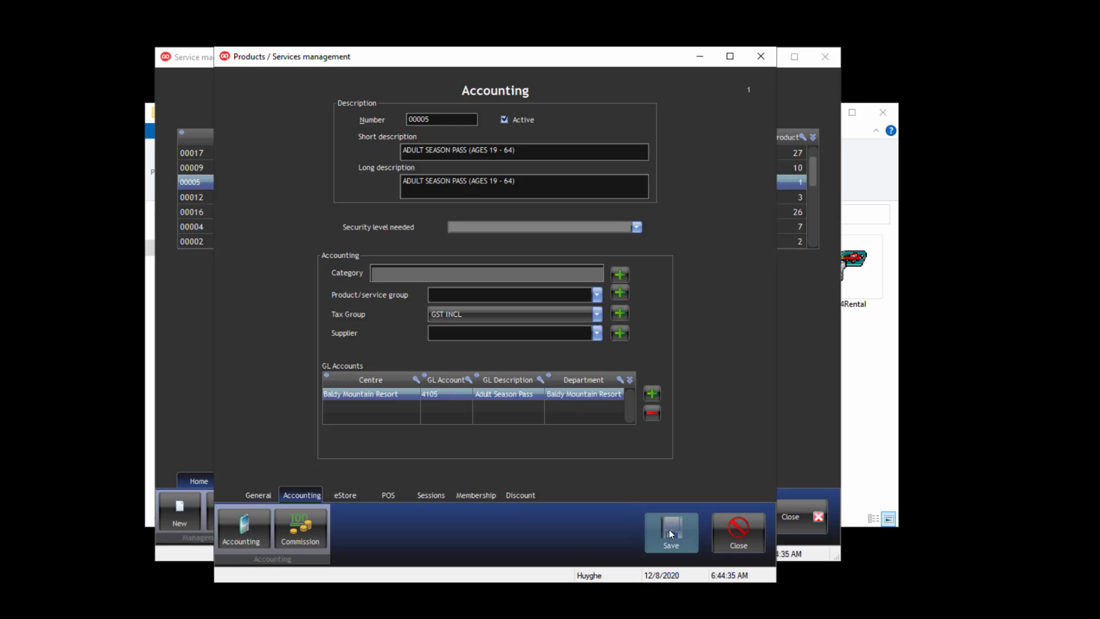
click(739, 528)
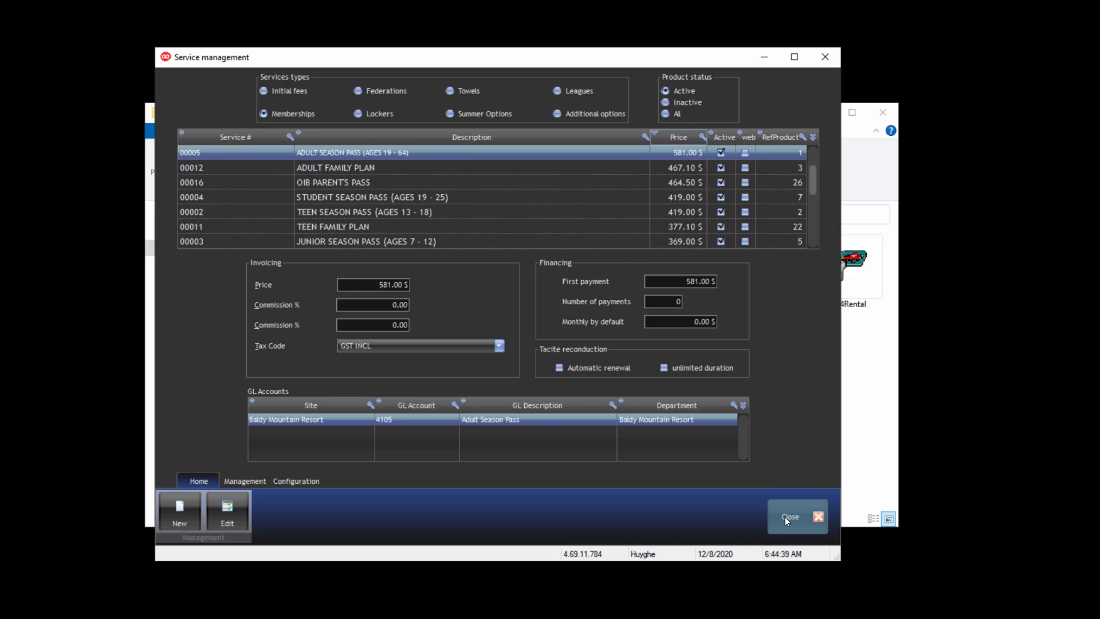
click(785, 517)
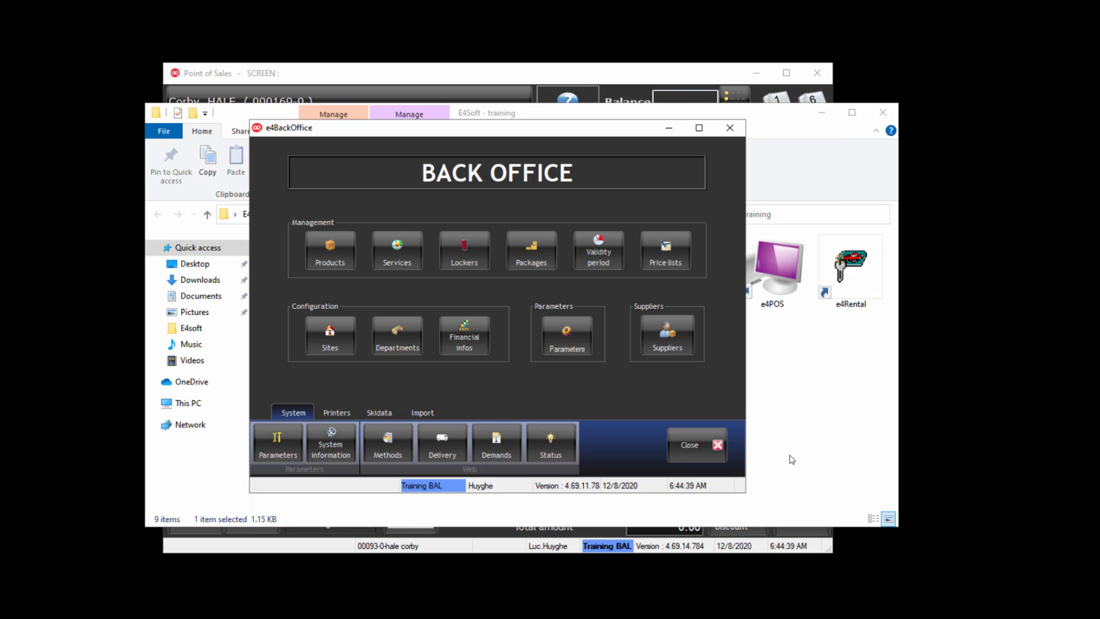
- Minimize the back office, return to the Point of Sales and start a new membership for the selected customer
click(670, 128)
click(669, 66)
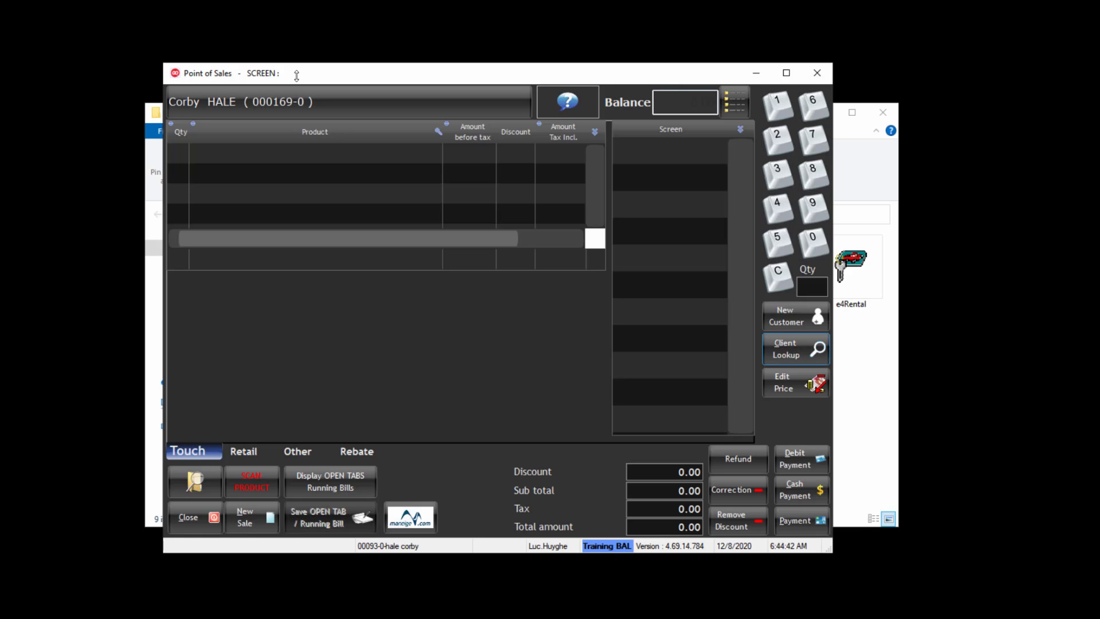
click(573, 107)
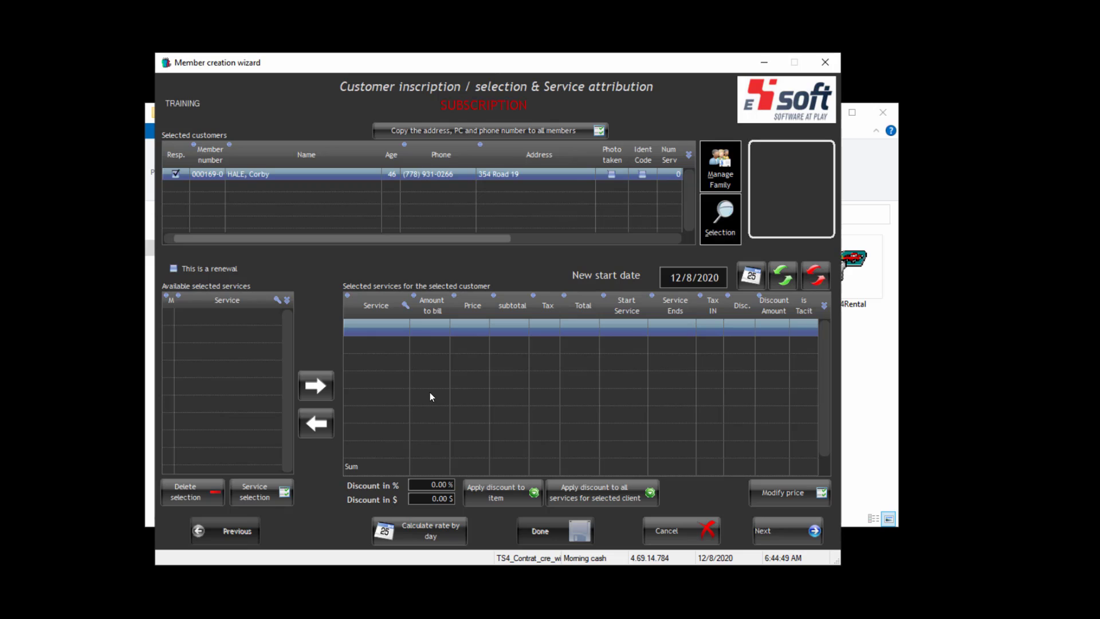
- Add the ADULT SEASON PASS (AGES 19 - 64) to the customer's membership from the season passes sorted from highest to lowest price
click(265, 502)
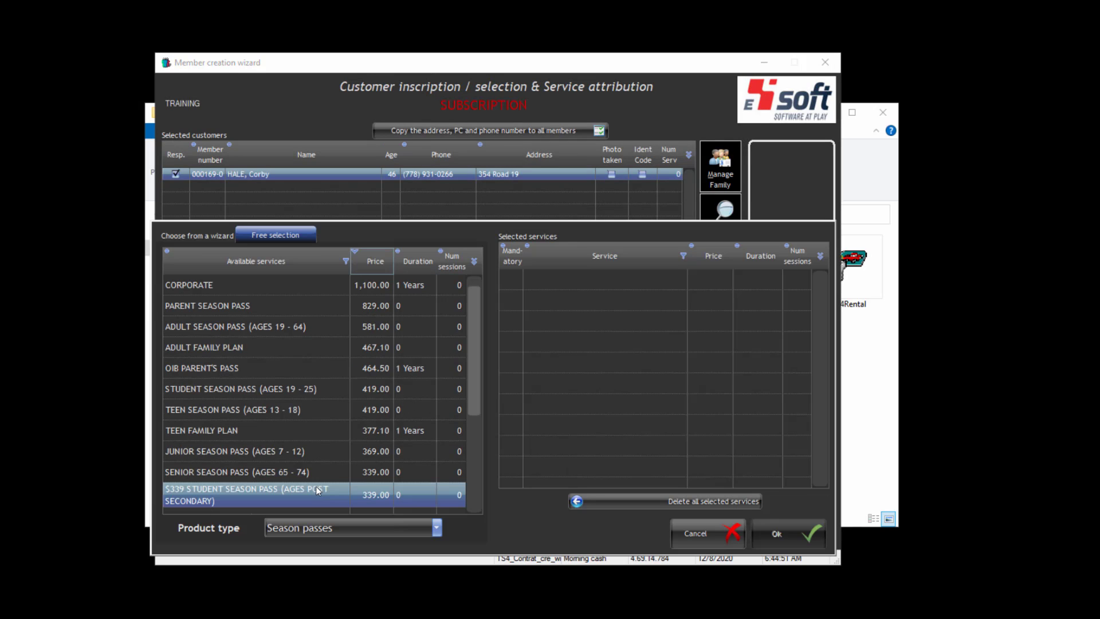
click(375, 262)
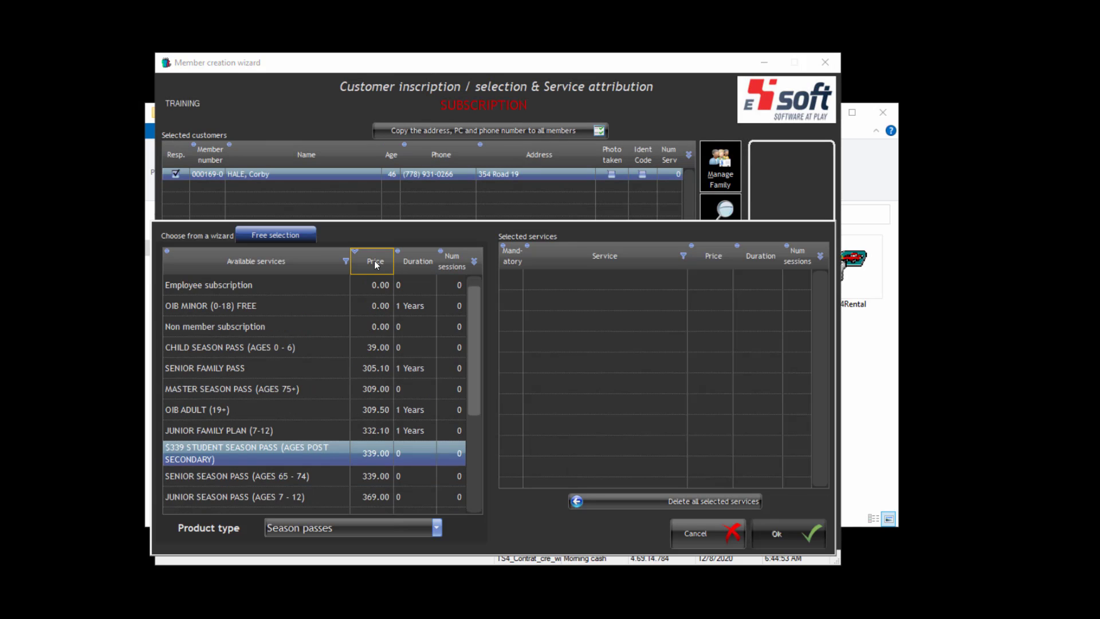
click(376, 262)
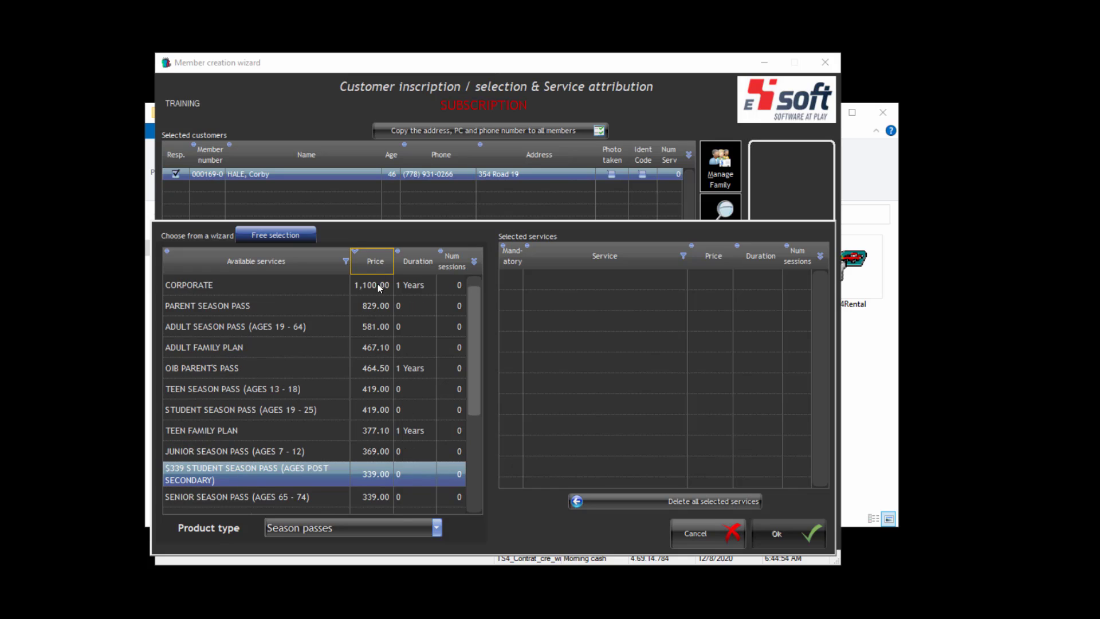
click(374, 326)
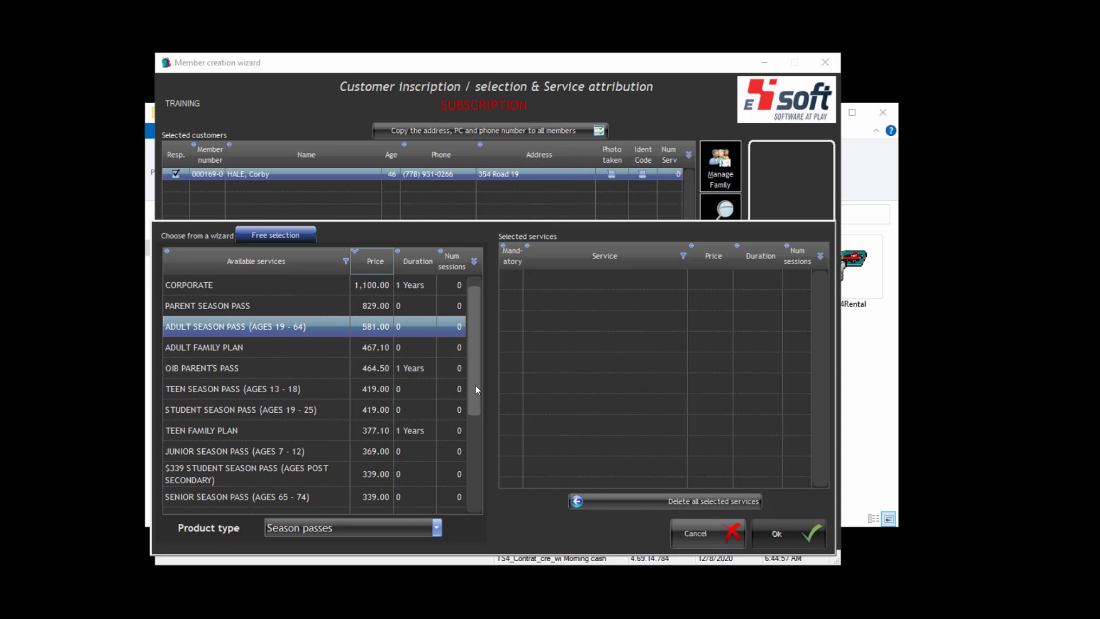
double_click(359, 327)
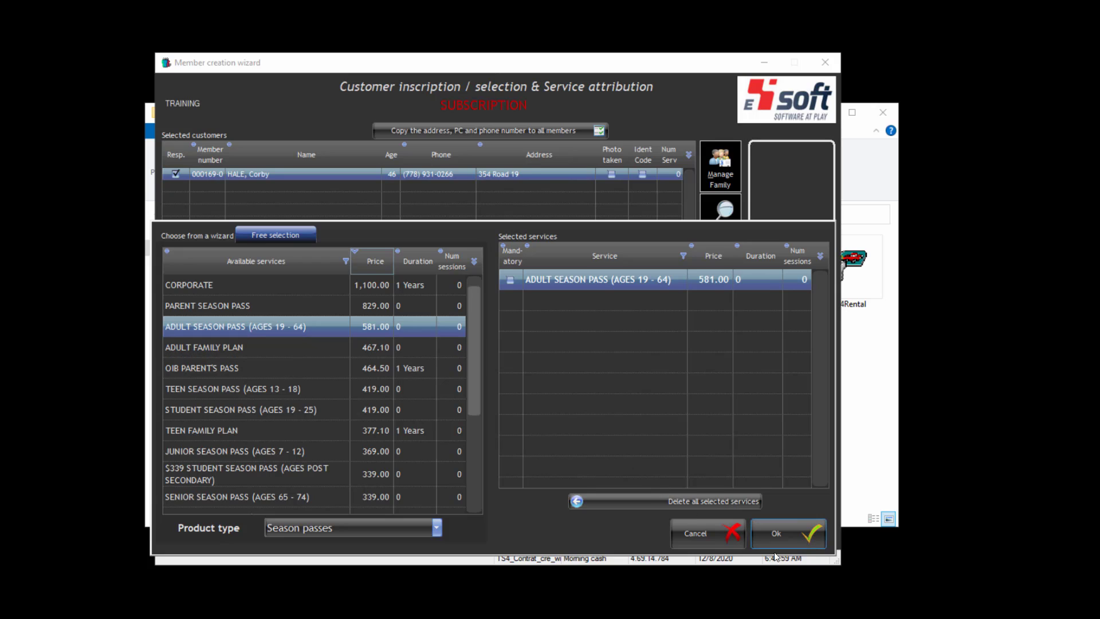
click(804, 544)
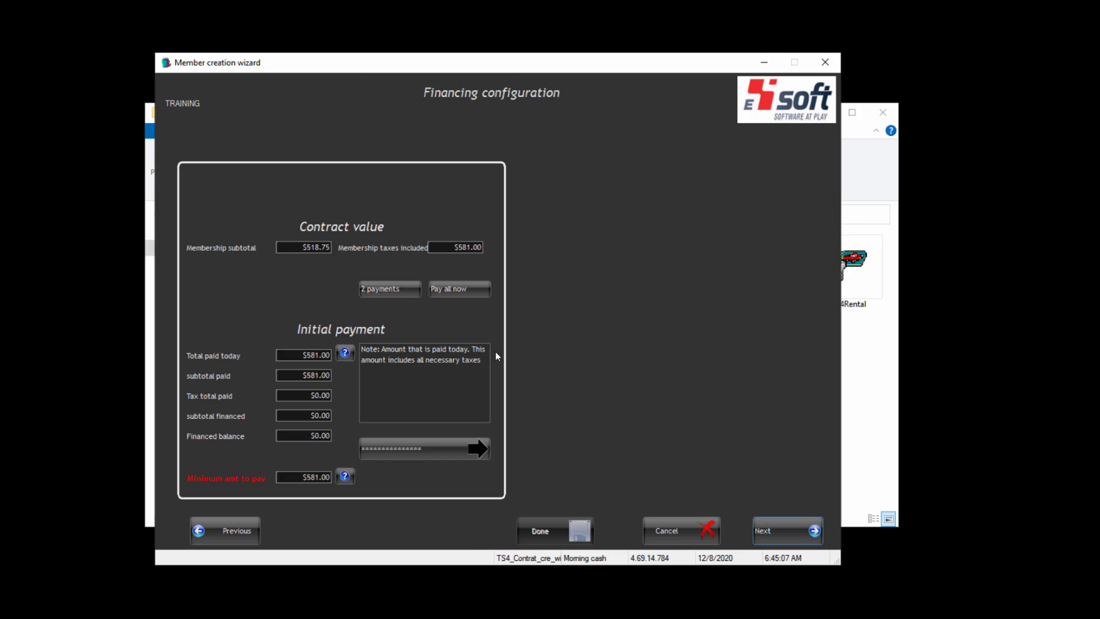
- Accept the financing configuration and add a Pre-paid payment of $581.00 for the full balance of the first invoice
click(772, 530)
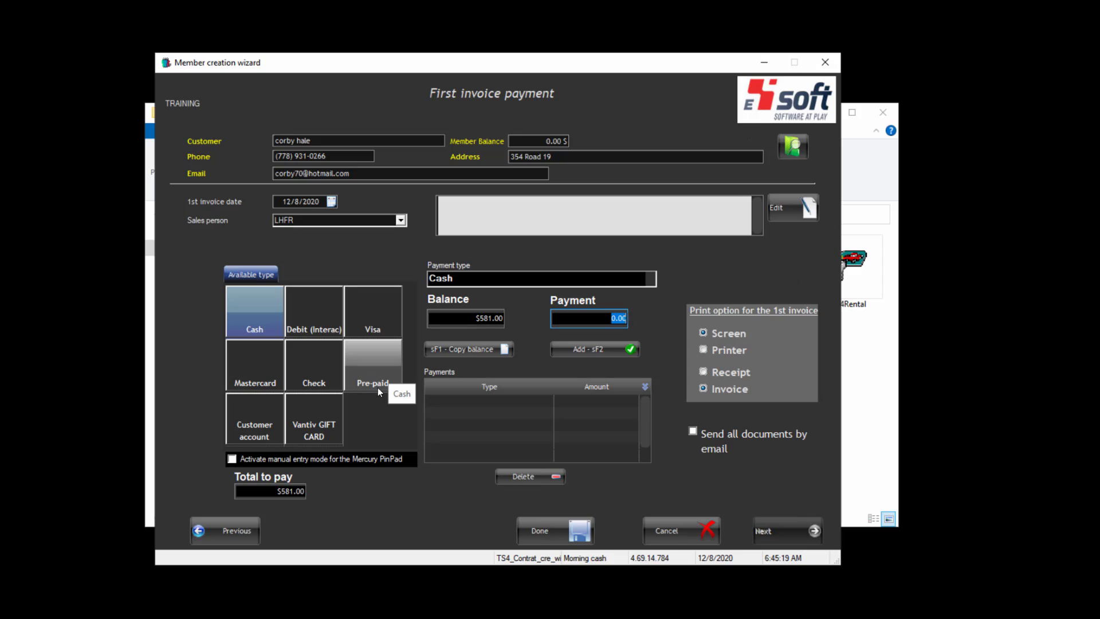
click(390, 359)
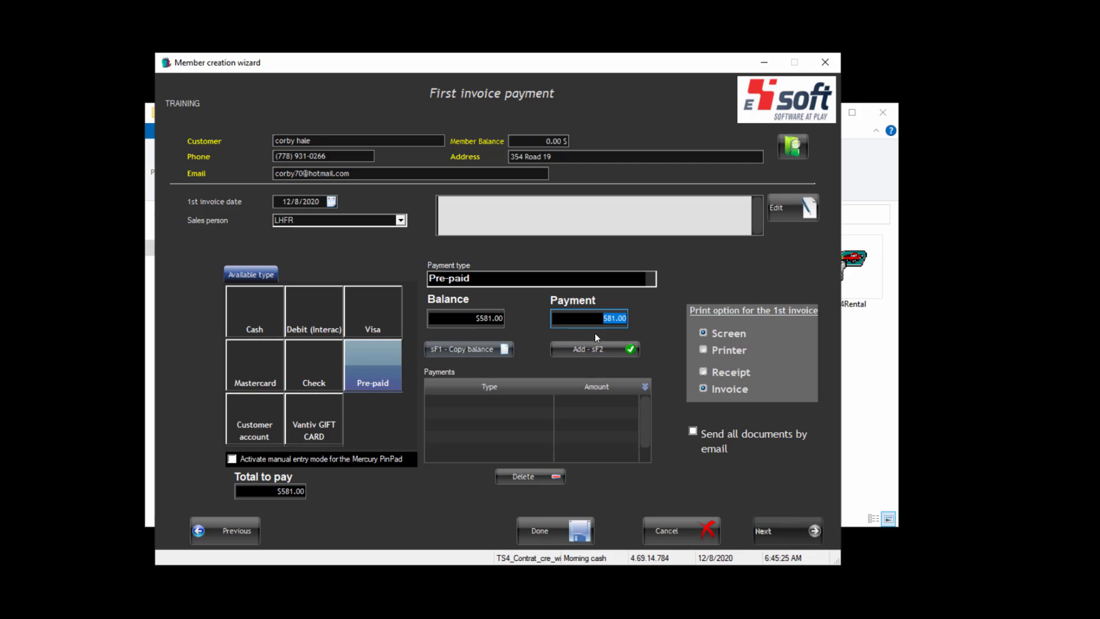
click(597, 348)
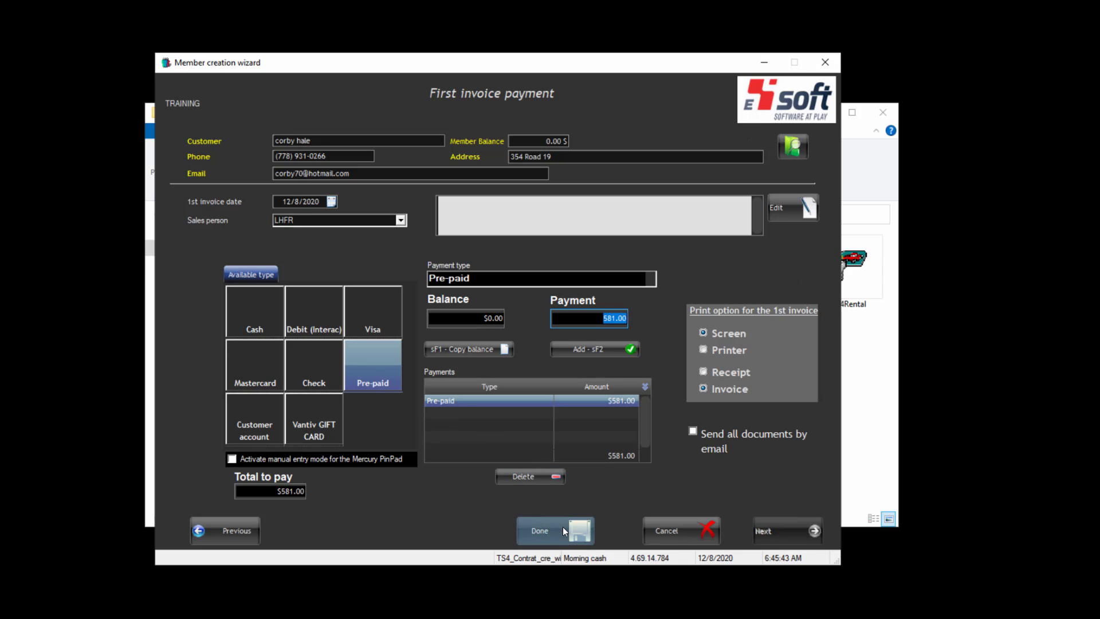
- Choose Screen as the print option for the first invoice and complete the membership sale
click(718, 349)
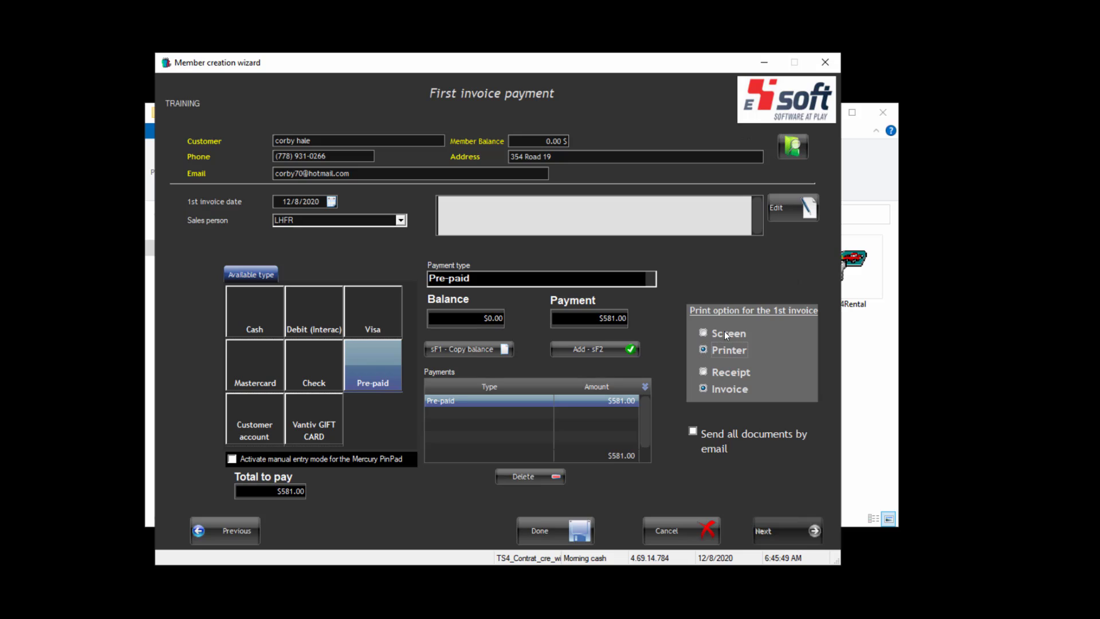
click(725, 333)
click(566, 538)
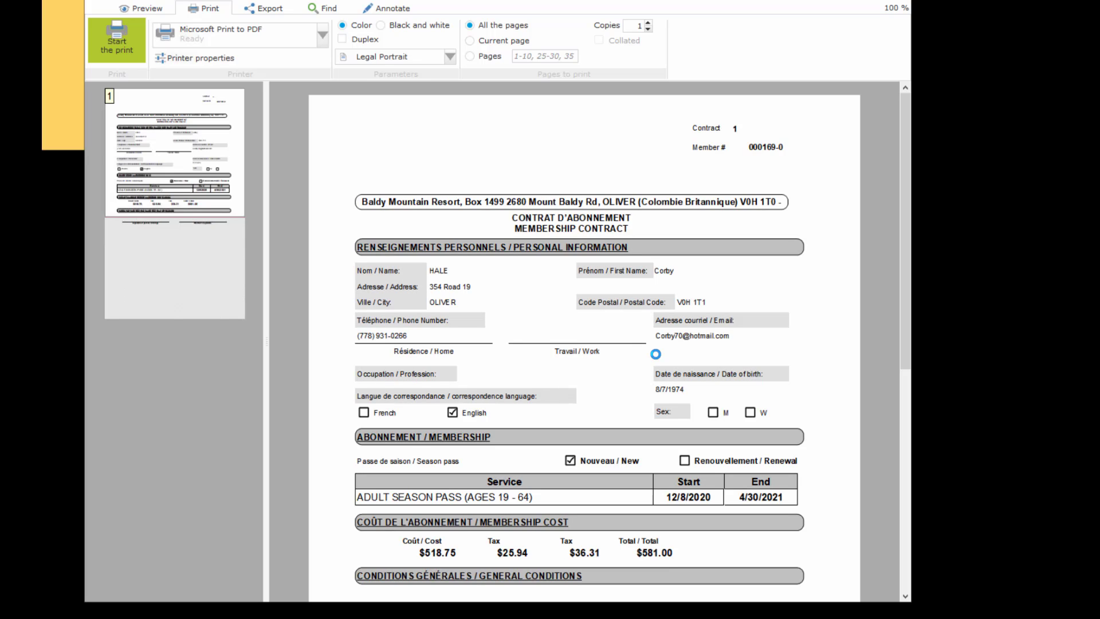
- Review the membership contract and the membership invoice for the pass cost, taxes and total, closing each preview
scroll(423, 285, down, 2)
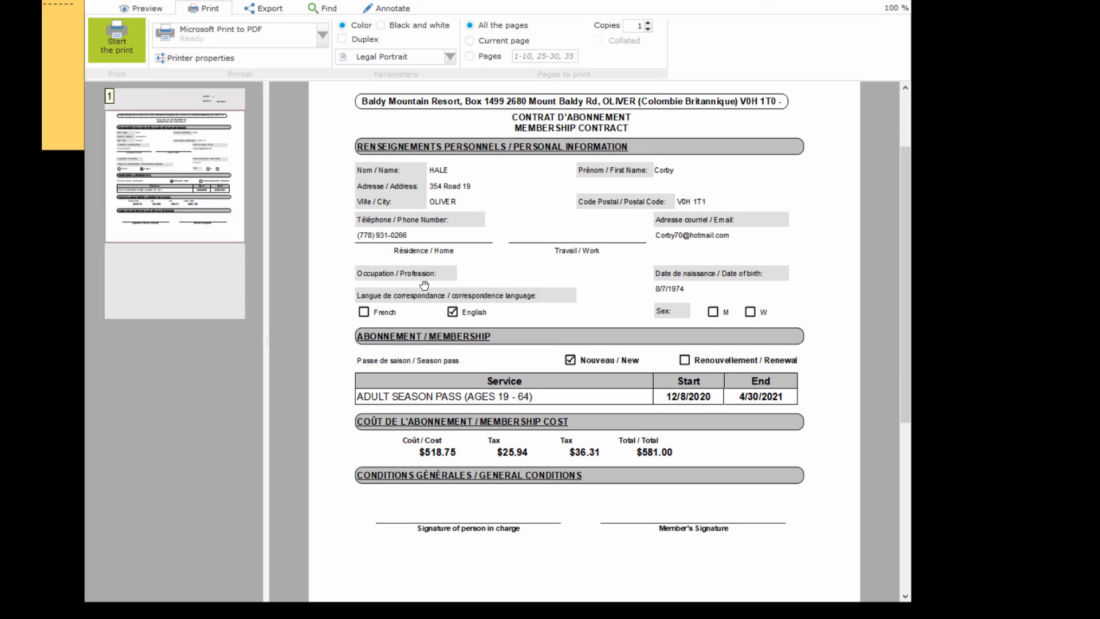
scroll(424, 285, down, 1)
scroll(554, 358, down, 1)
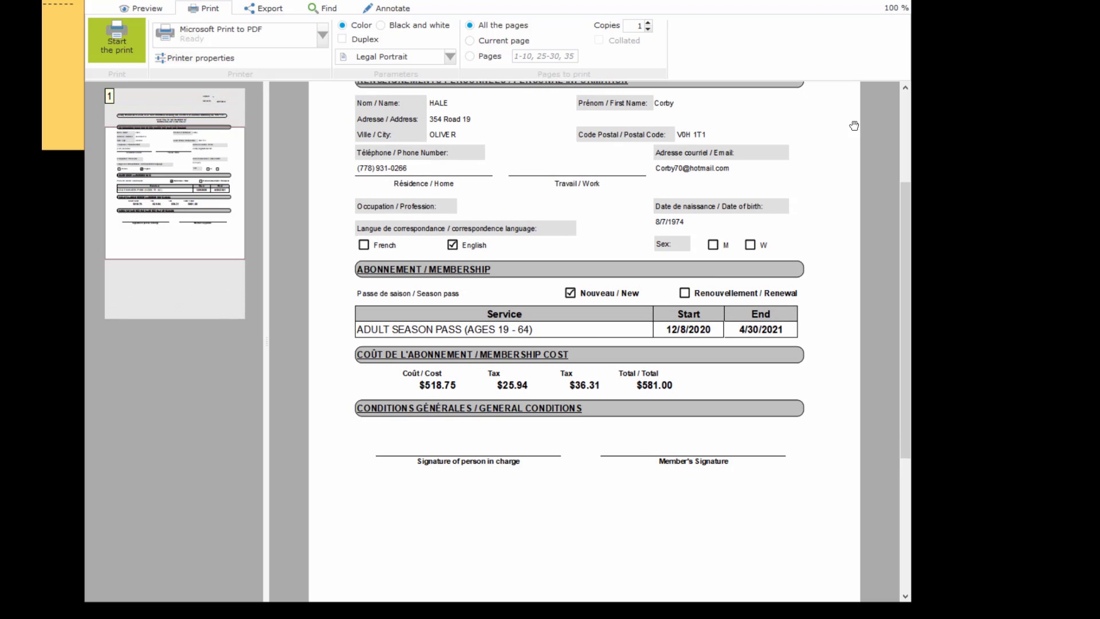
click(896, 1)
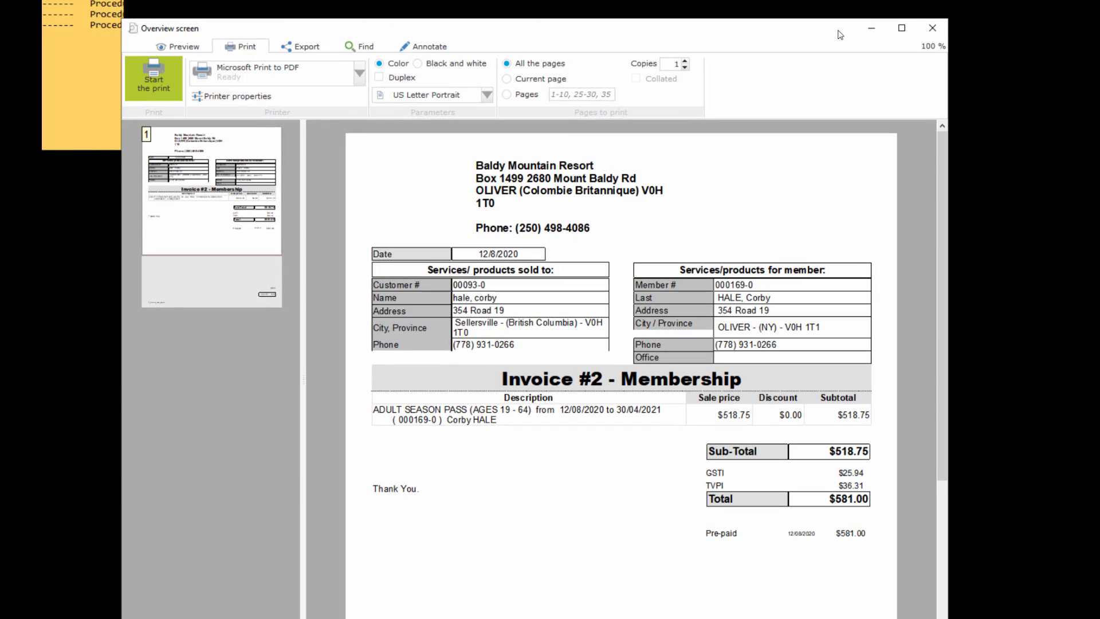
drag(838, 30, 839, 18)
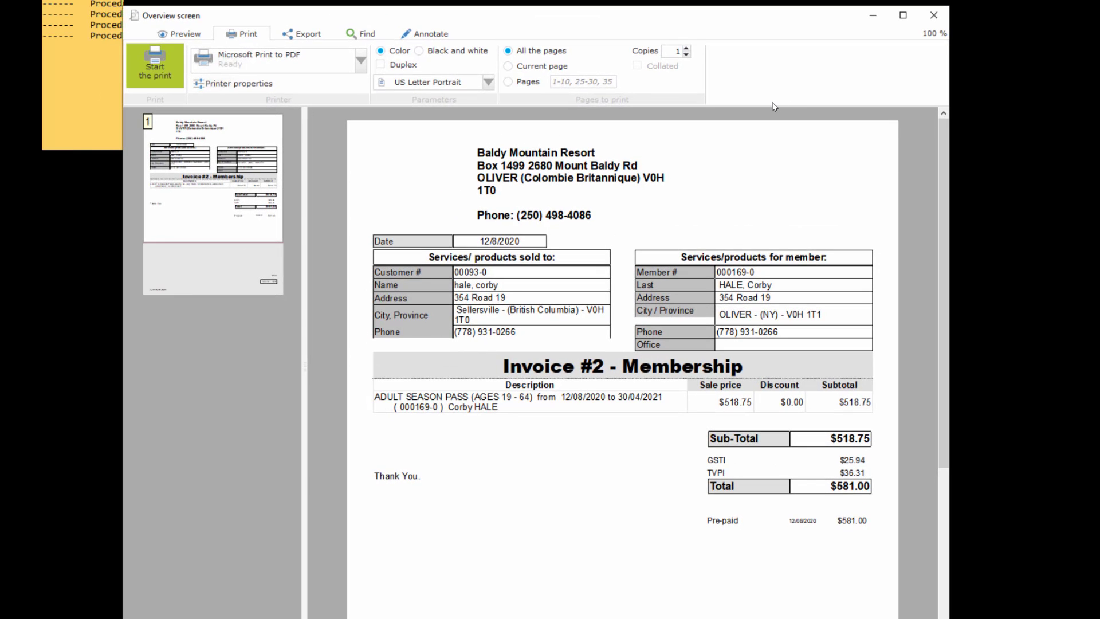
click(933, 15)
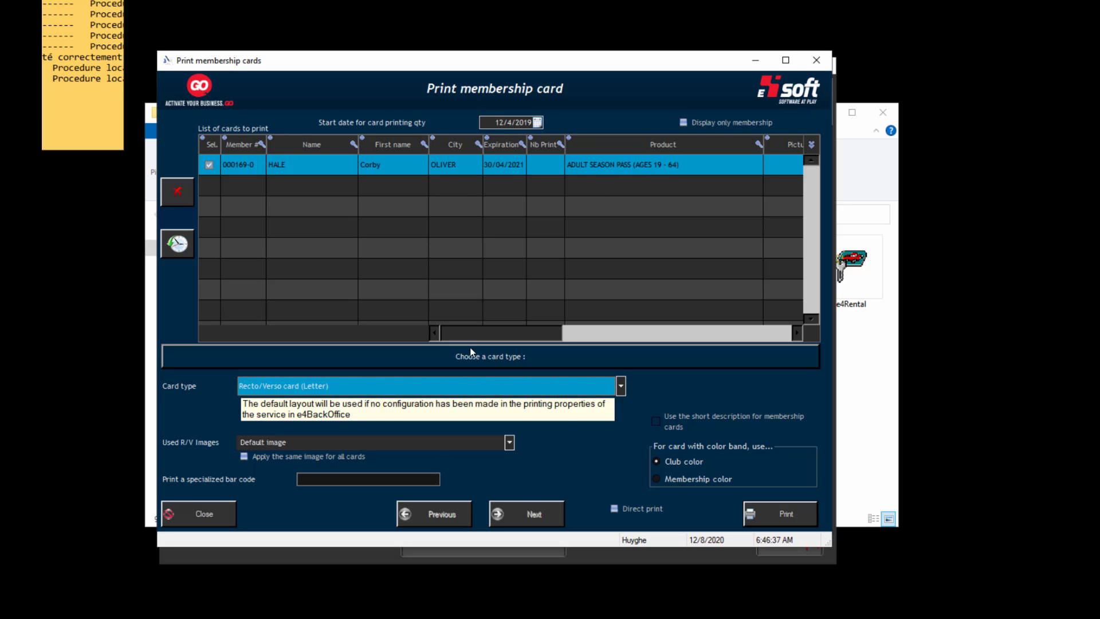
- Close the membership card printing without printing, check the customer's active services and return to the Point of Sales
click(206, 512)
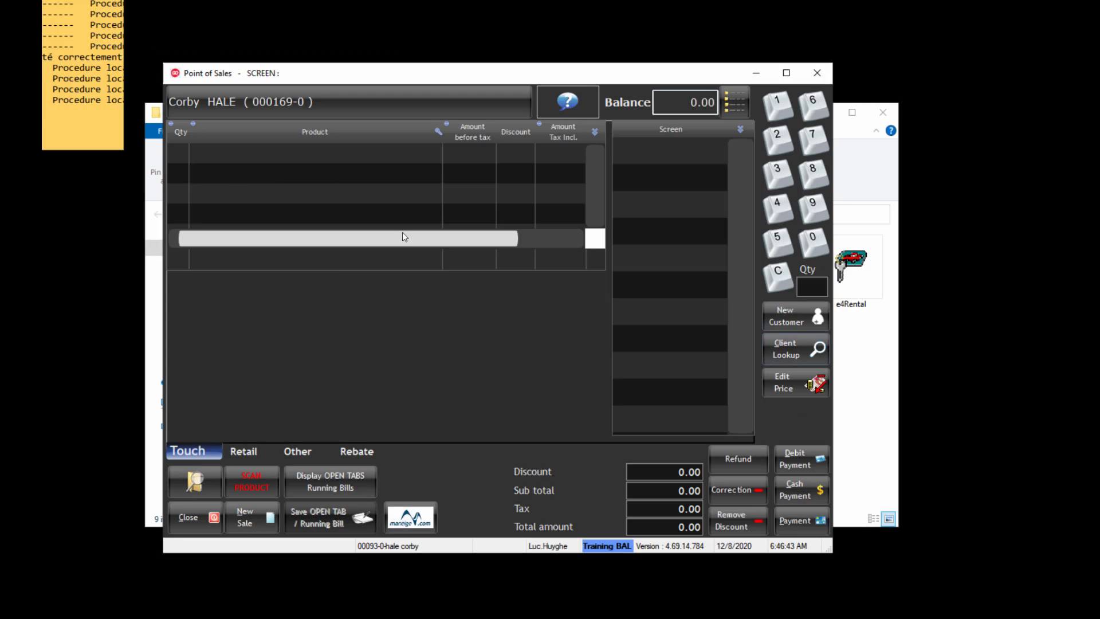
click(583, 105)
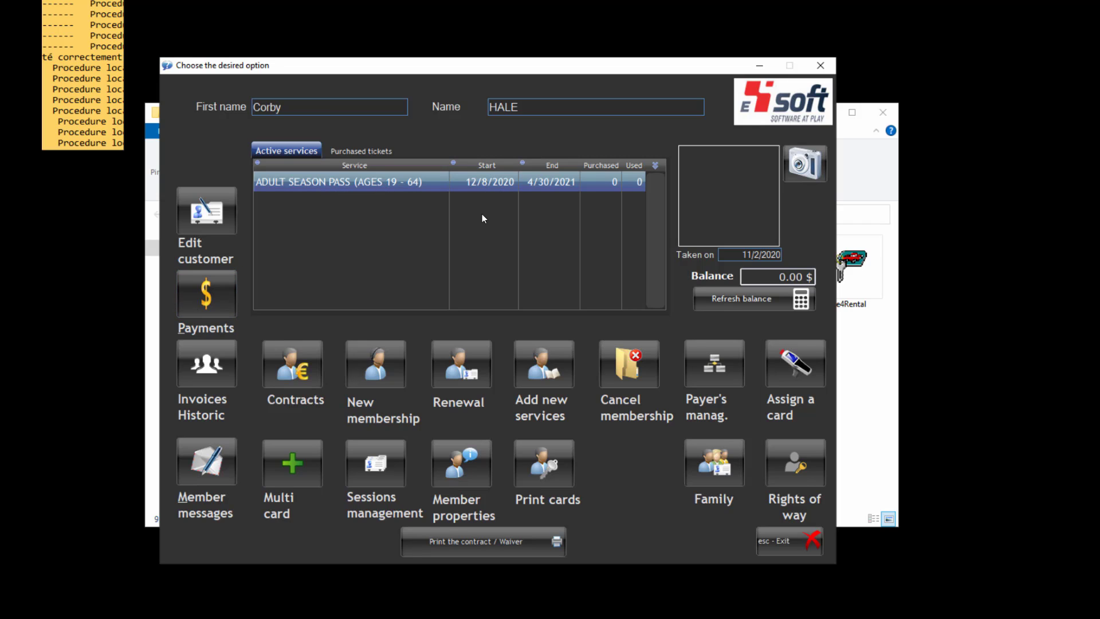
click(773, 540)
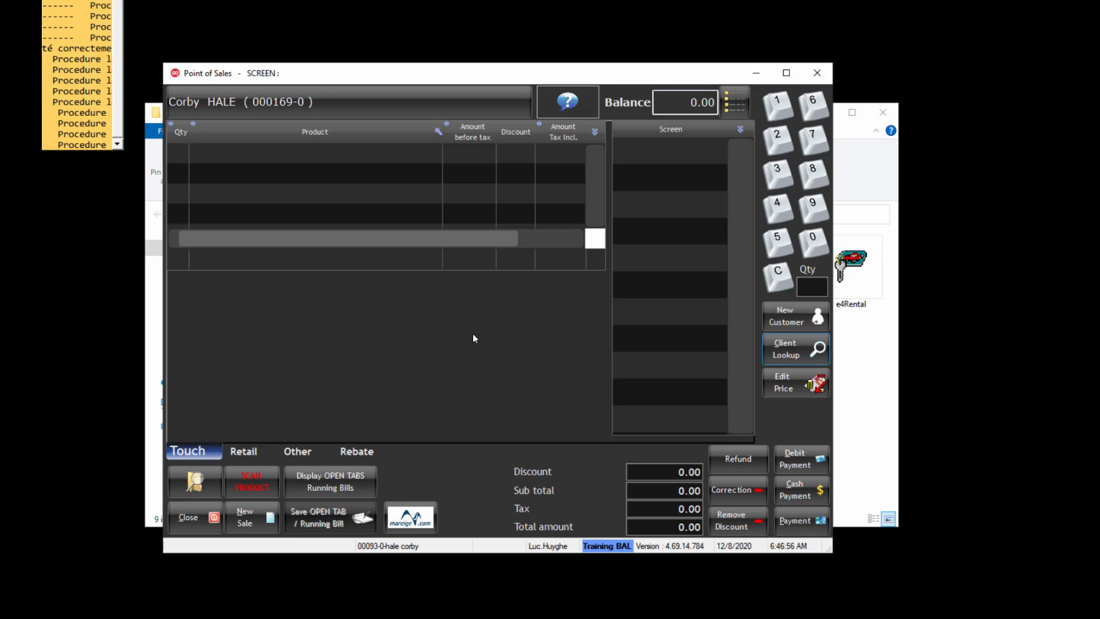